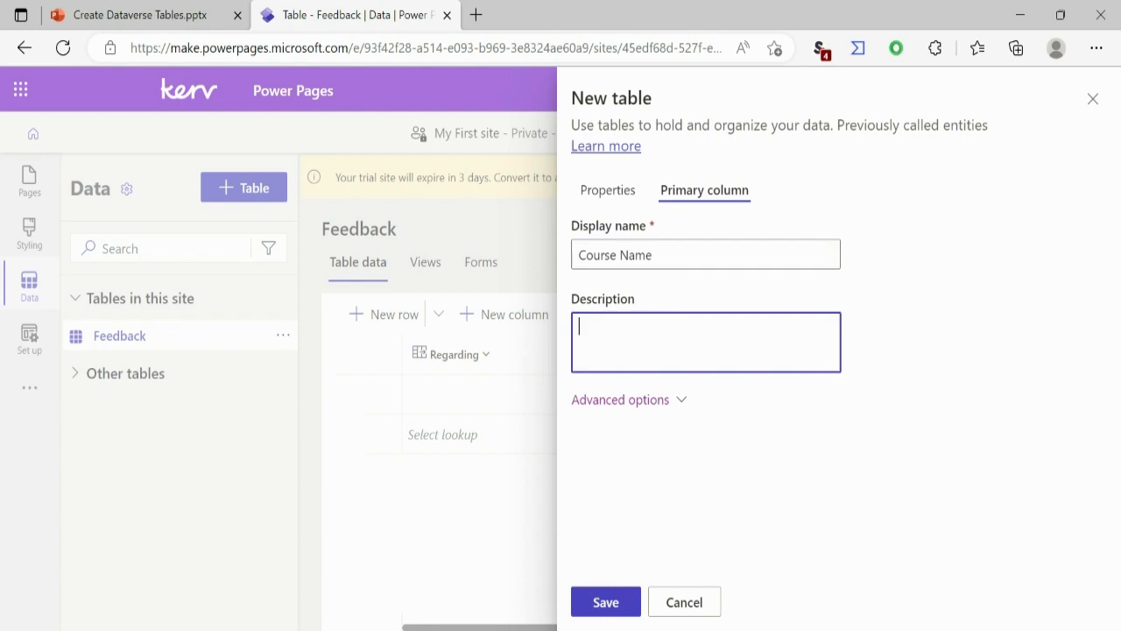
Step: Save the new table with Course Name as its primary column and dismiss the trial expiry notice
left_click(606, 602)
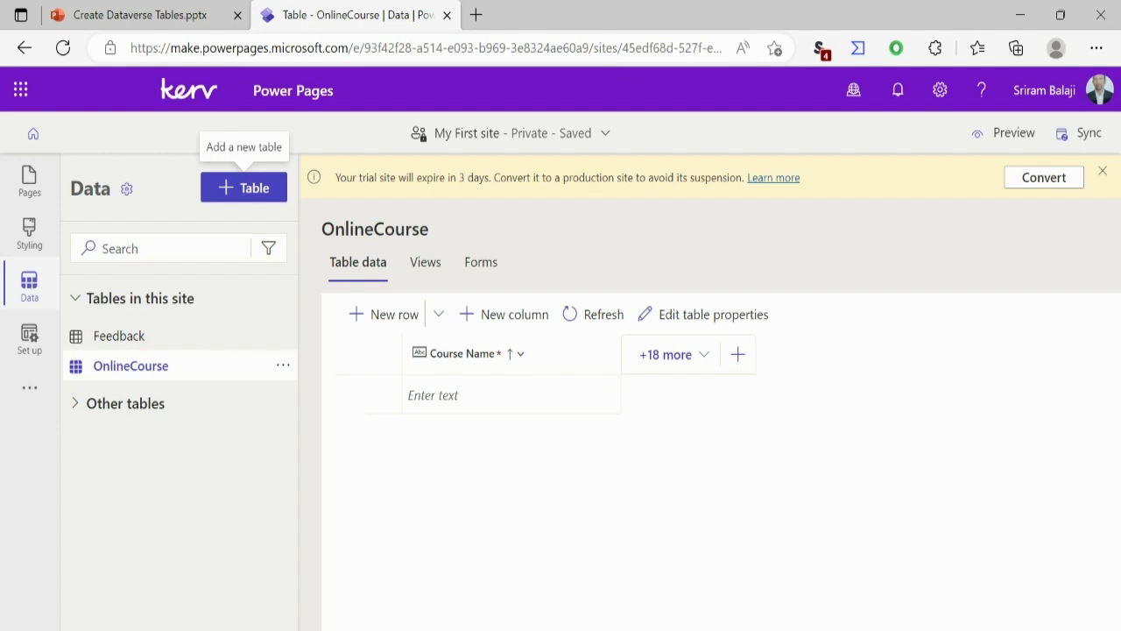
left_click(1103, 171)
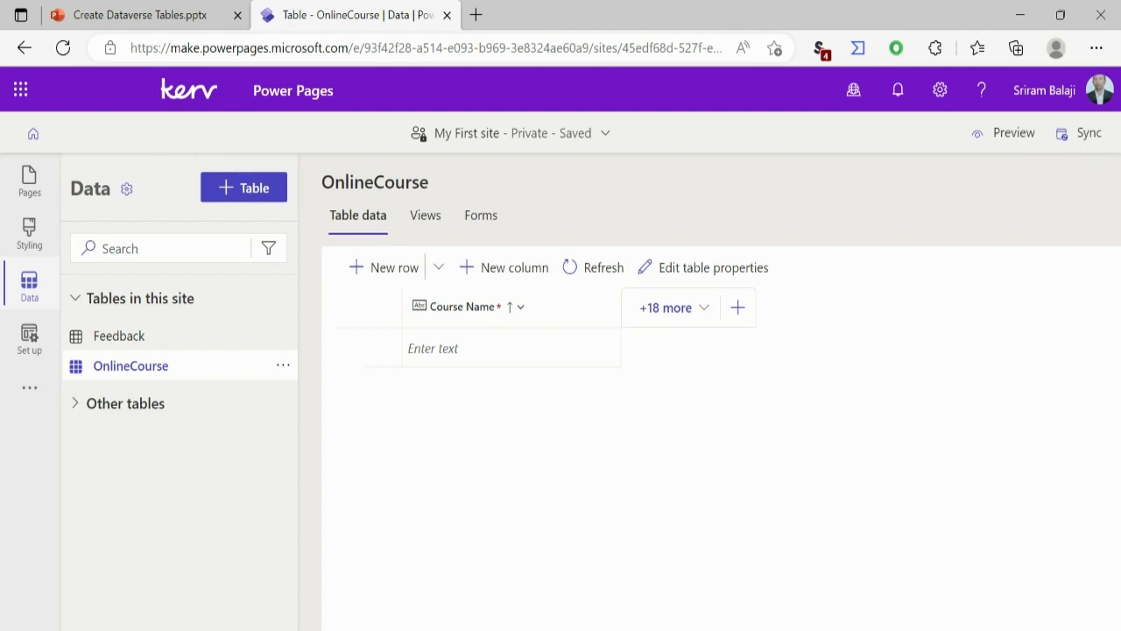
Step: Add a Course Start Date column to the OnlineCourse table with the Date only format and save it
left_click(738, 308)
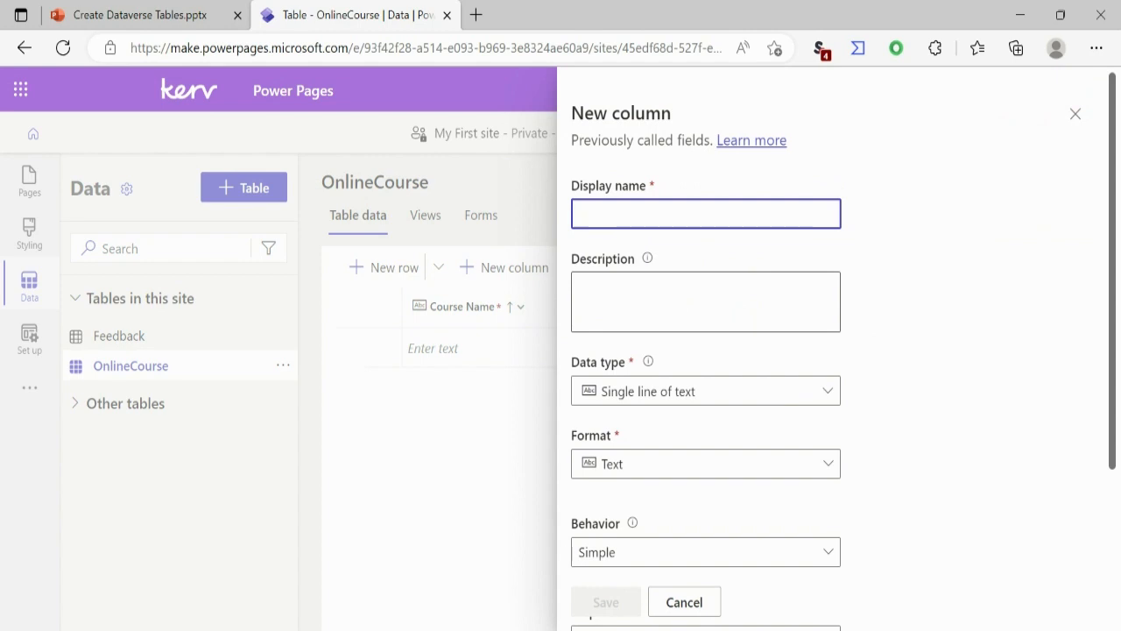
type("Co")
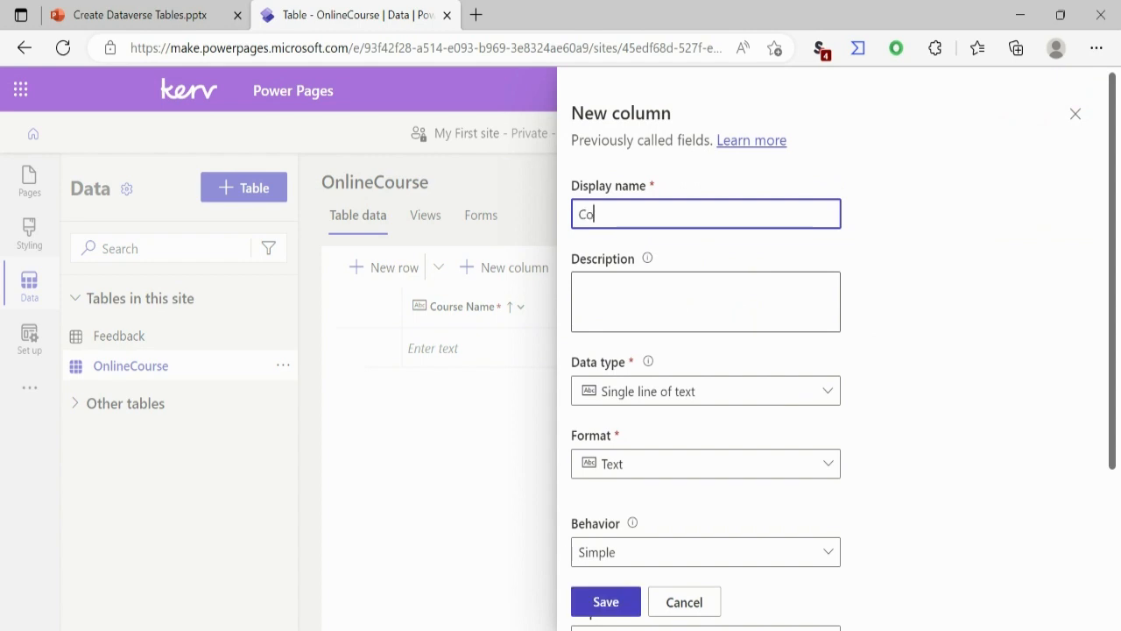
type("urse Start Date")
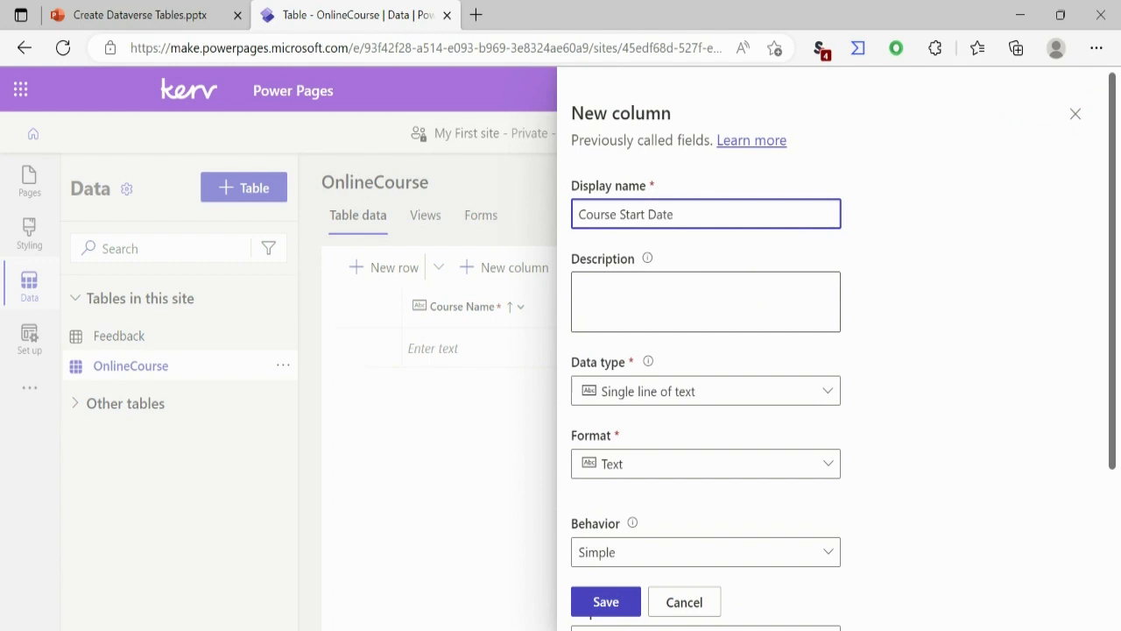
left_click(706, 391)
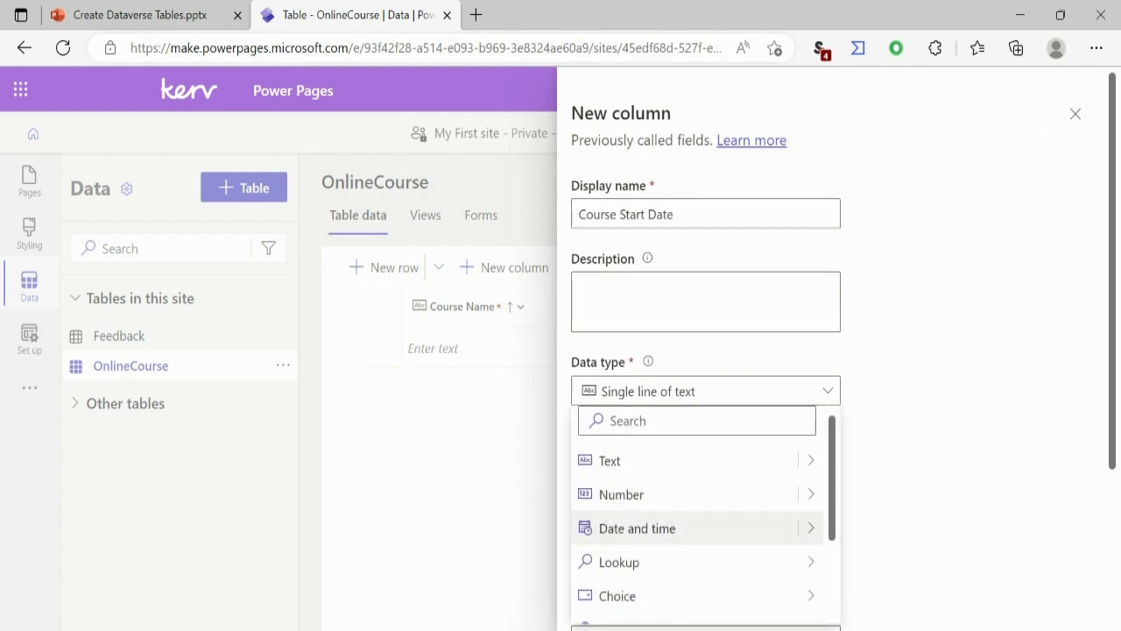
mouse_move(811, 528)
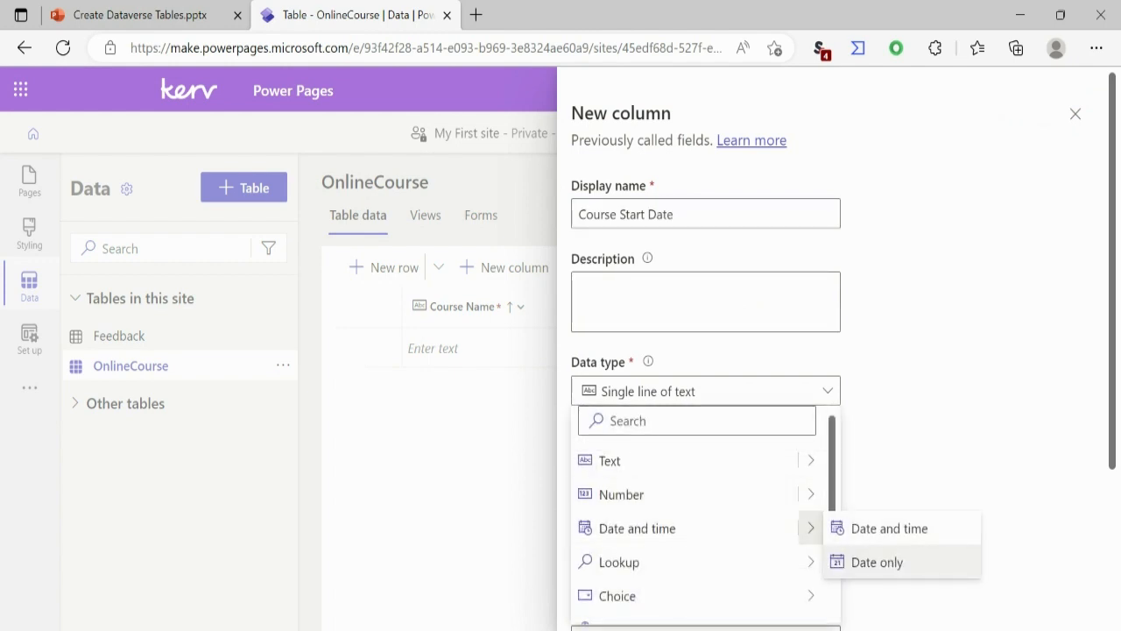
left_click(876, 561)
left_click(606, 601)
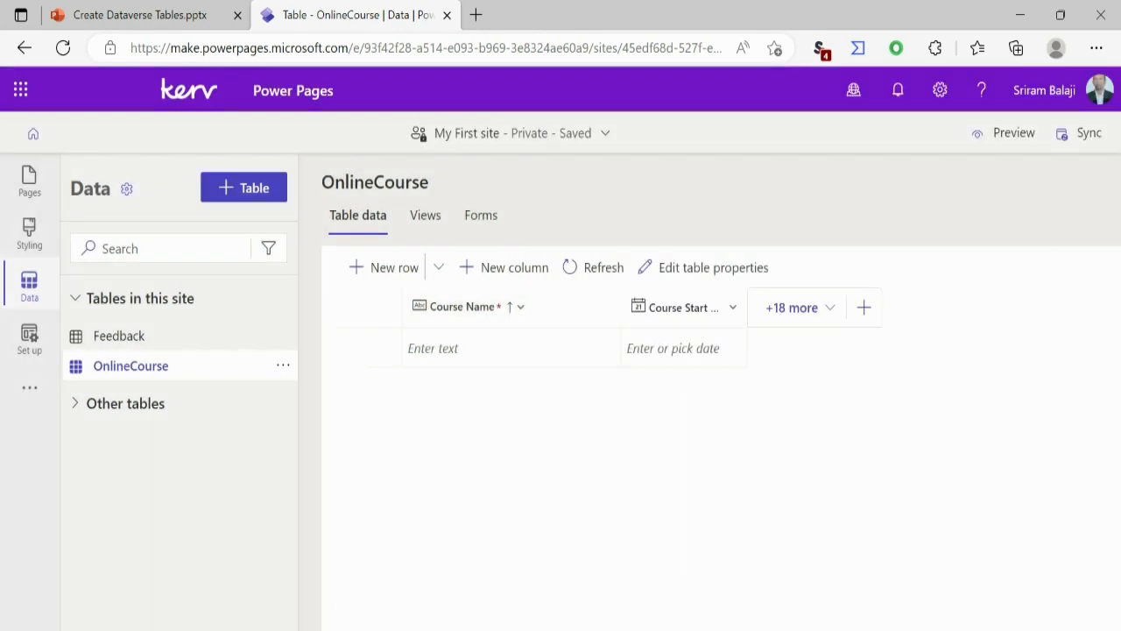
Step: Add a Course End Date column to the OnlineCourse table with the Date only format and save it
left_click(864, 307)
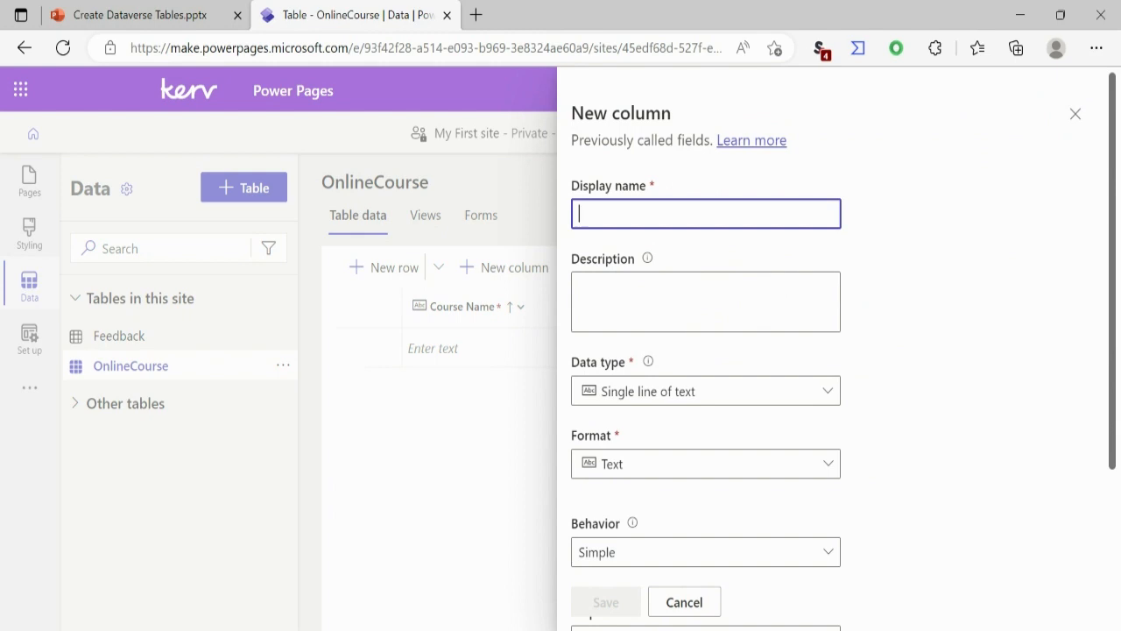
type("Course End Date")
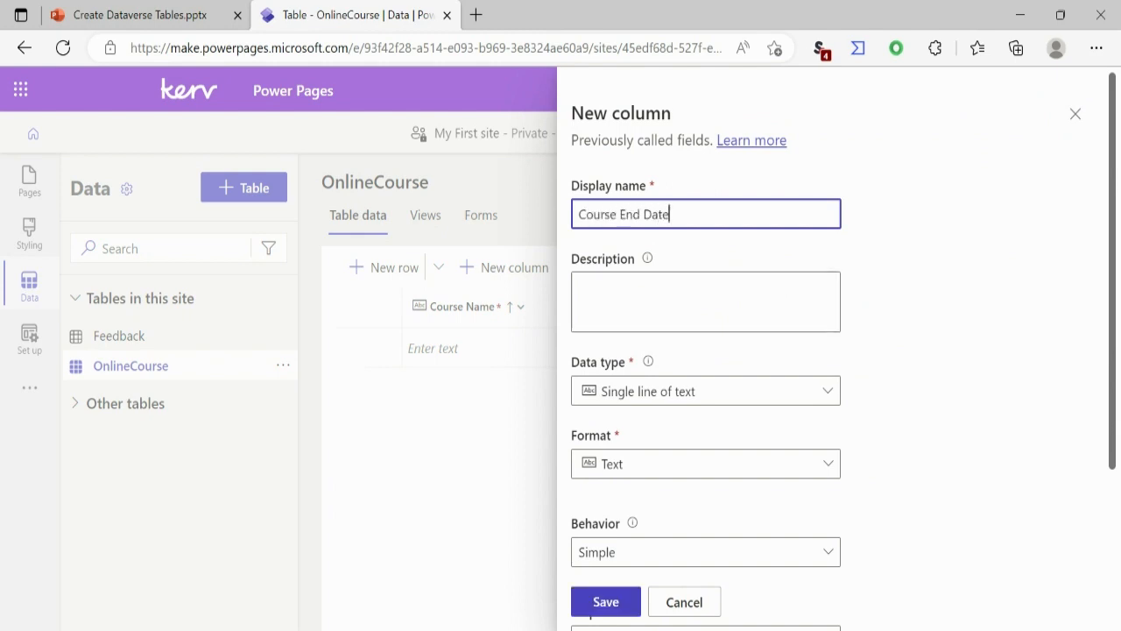
left_click(707, 391)
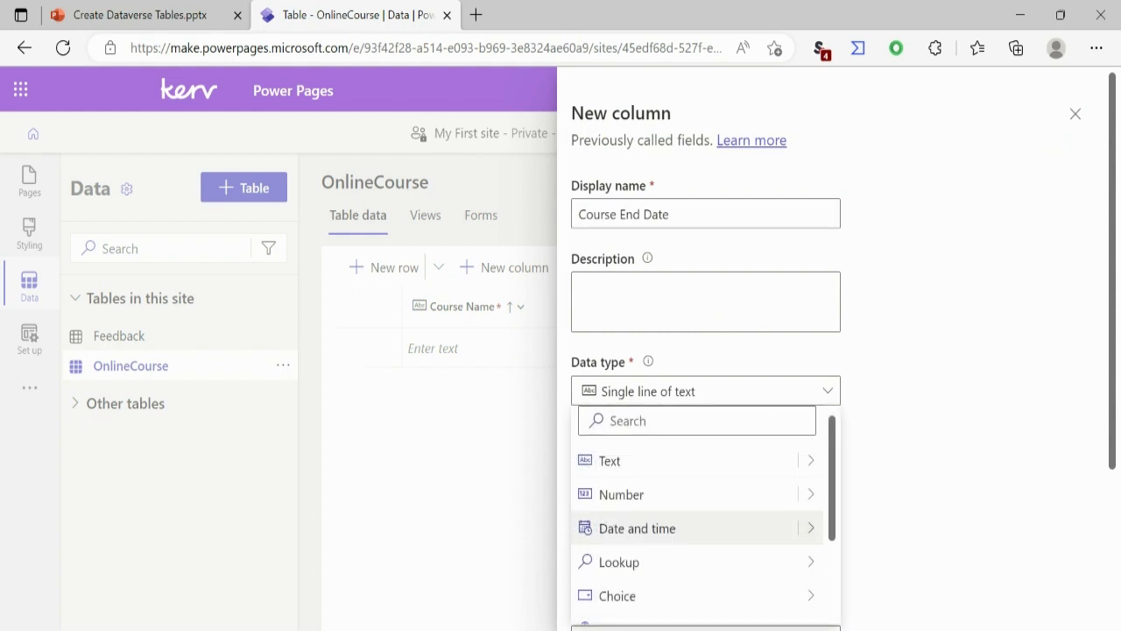
mouse_move(811, 528)
left_click(876, 561)
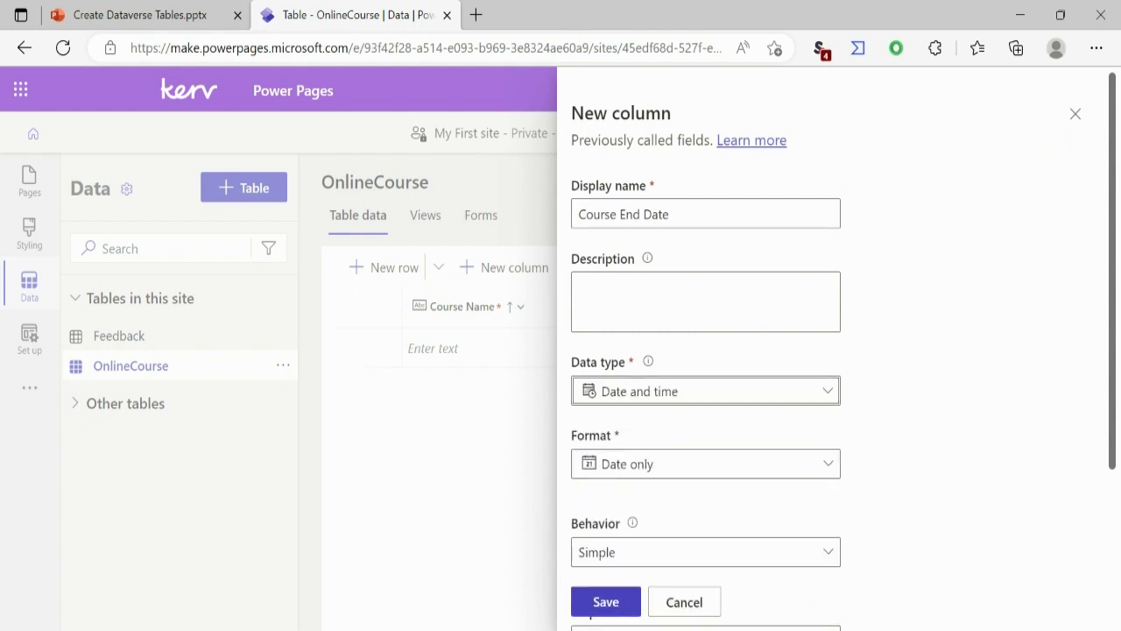
left_click(605, 601)
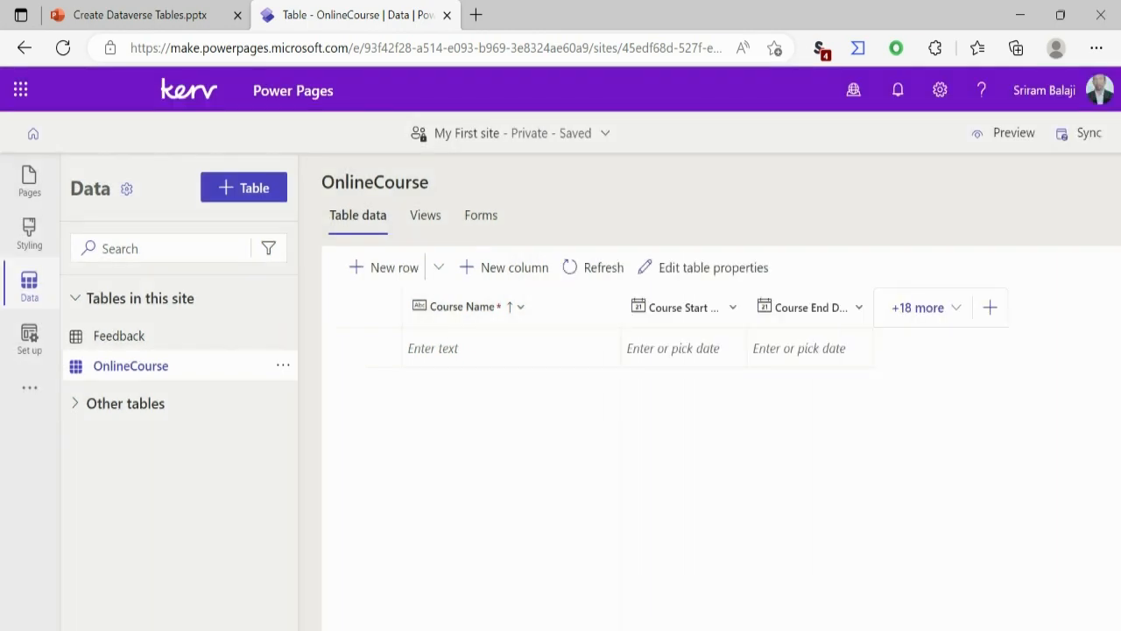
Step: Start another new column in the OnlineCourse table with the display name Registration Deadline
left_click(990, 307)
type("Re")
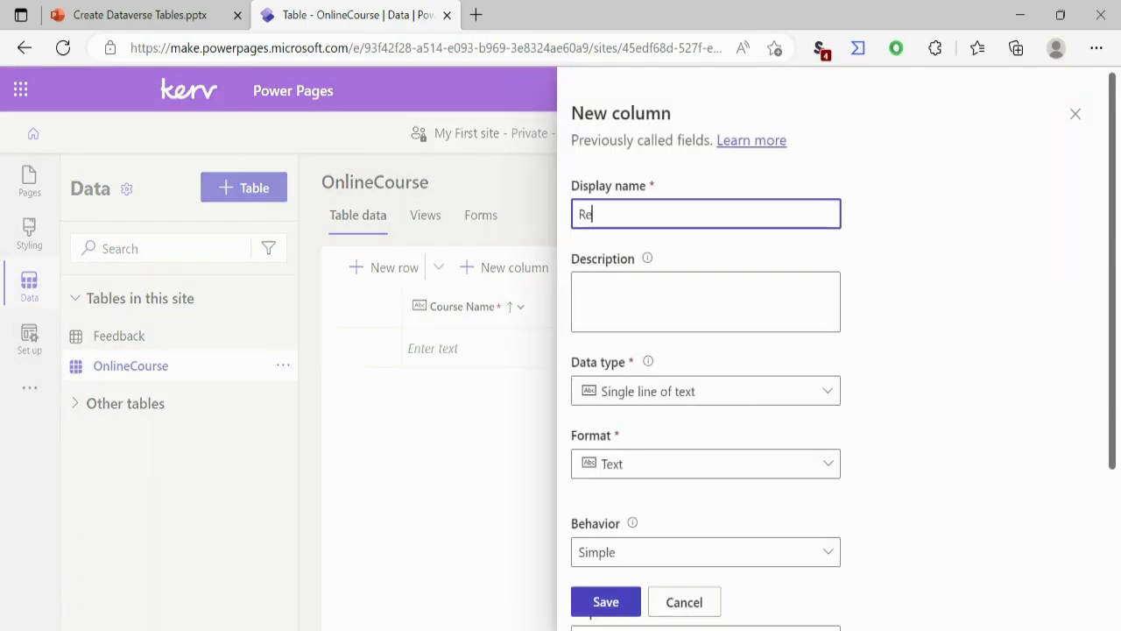
type("gistratoin")
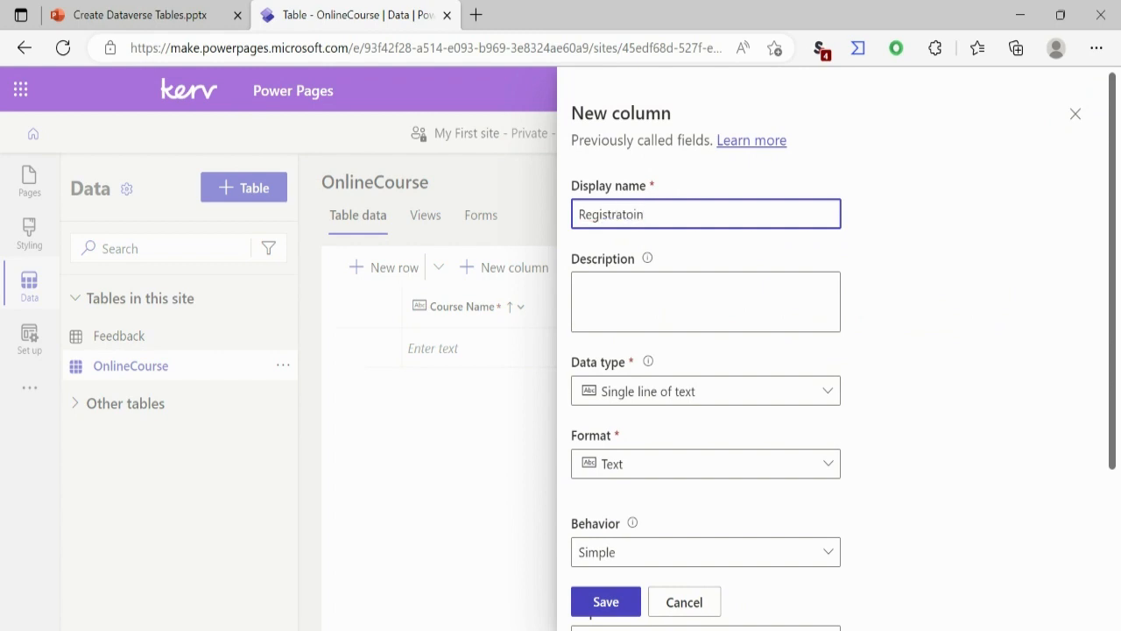
key("BackSpace")
key("BackSpace")
key("BackSpace")
type("ion Deadline")
Step: Set the Registration Deadline column's data type to Date and time in the Date only format and save it
left_click(706, 391)
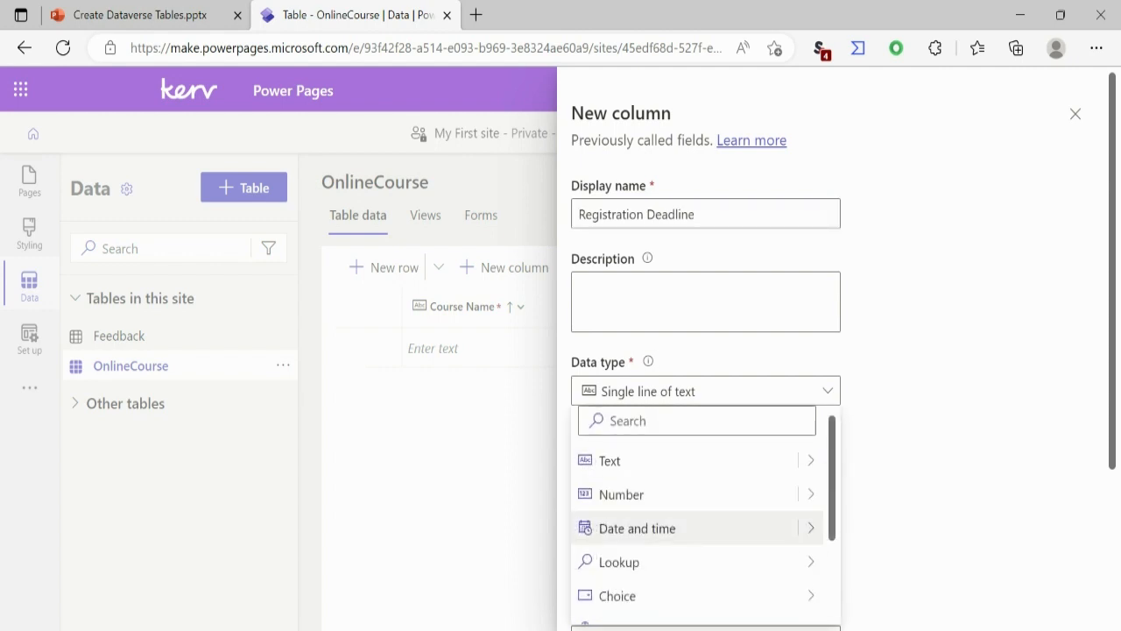
left_click(648, 529)
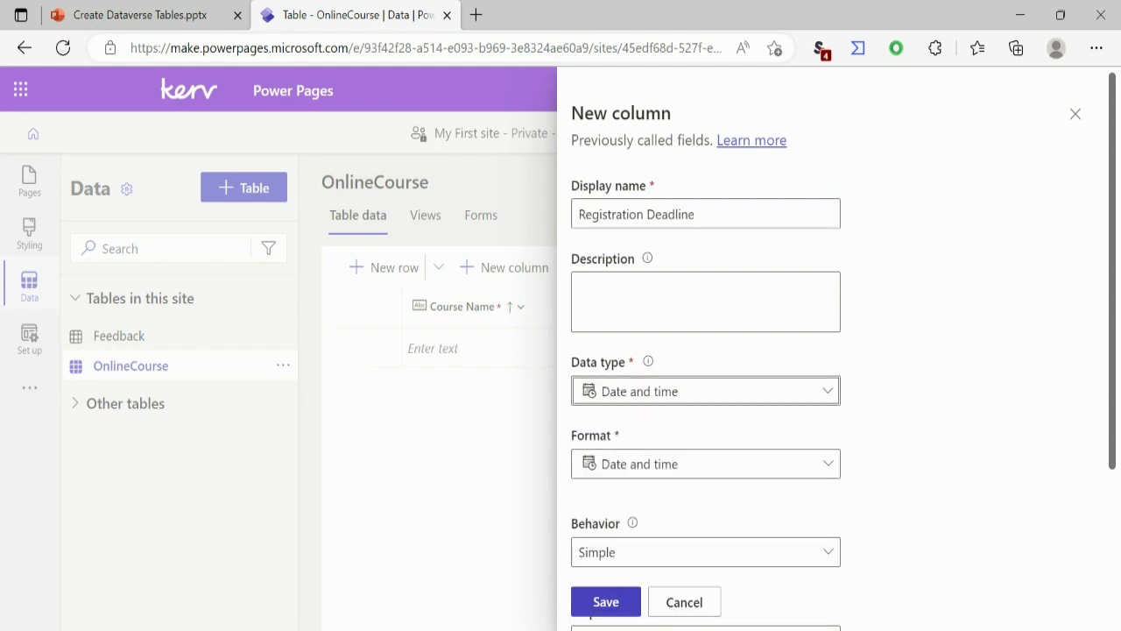
left_click(705, 391)
mouse_move(812, 529)
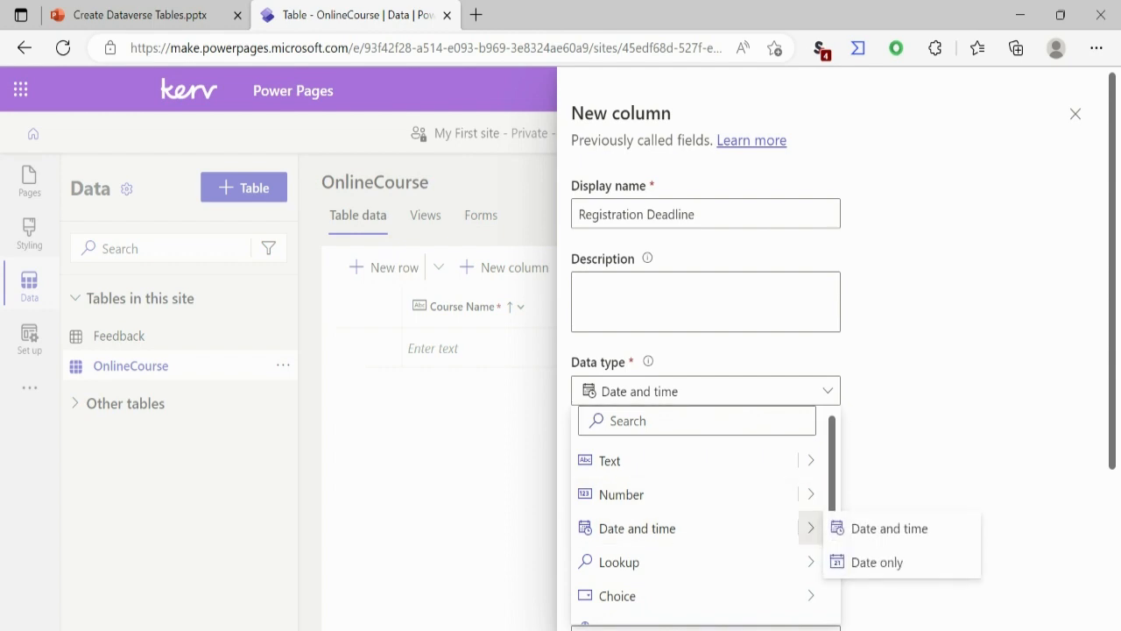
left_click(877, 561)
left_click(606, 602)
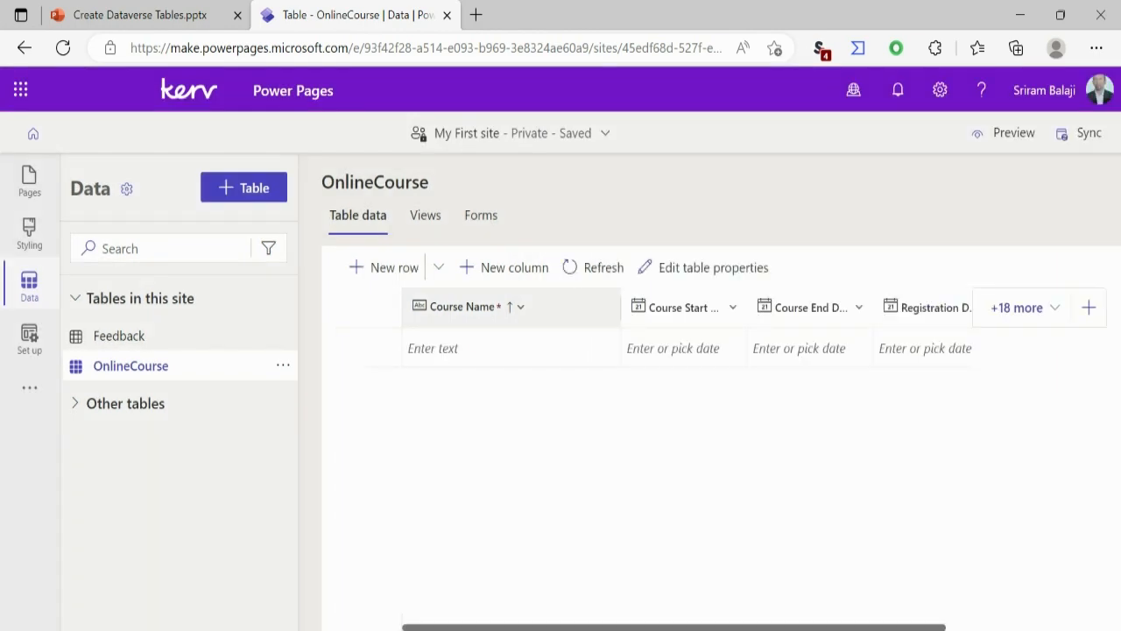
Step: Add a single-line text column named Instructor Name to the OnlineCourse table and save it
left_click(1089, 308)
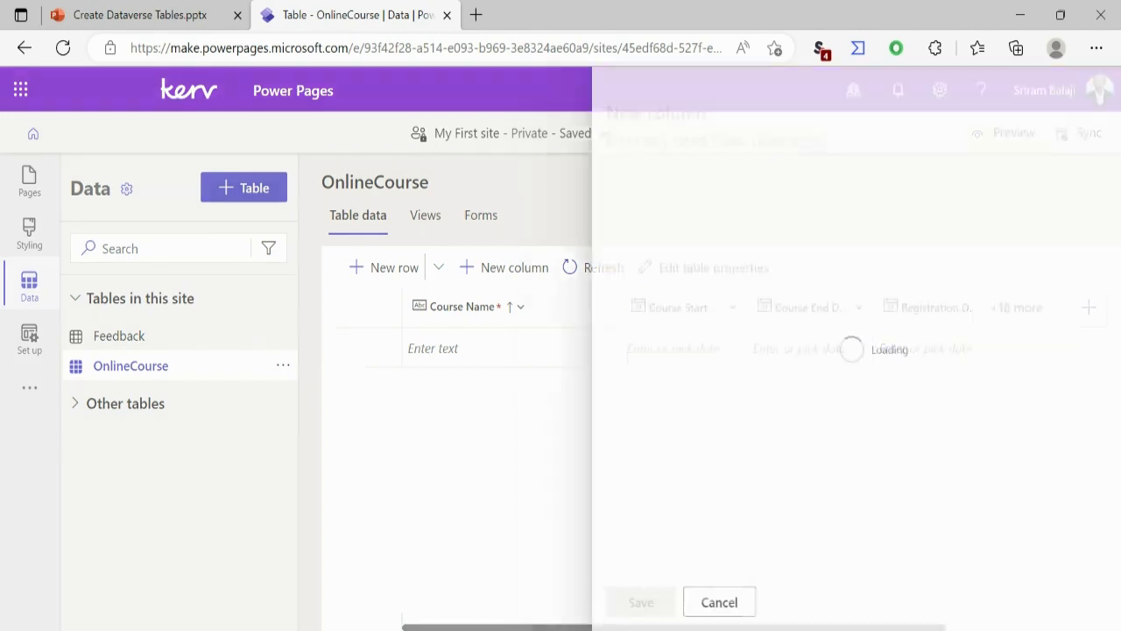
type("Instru")
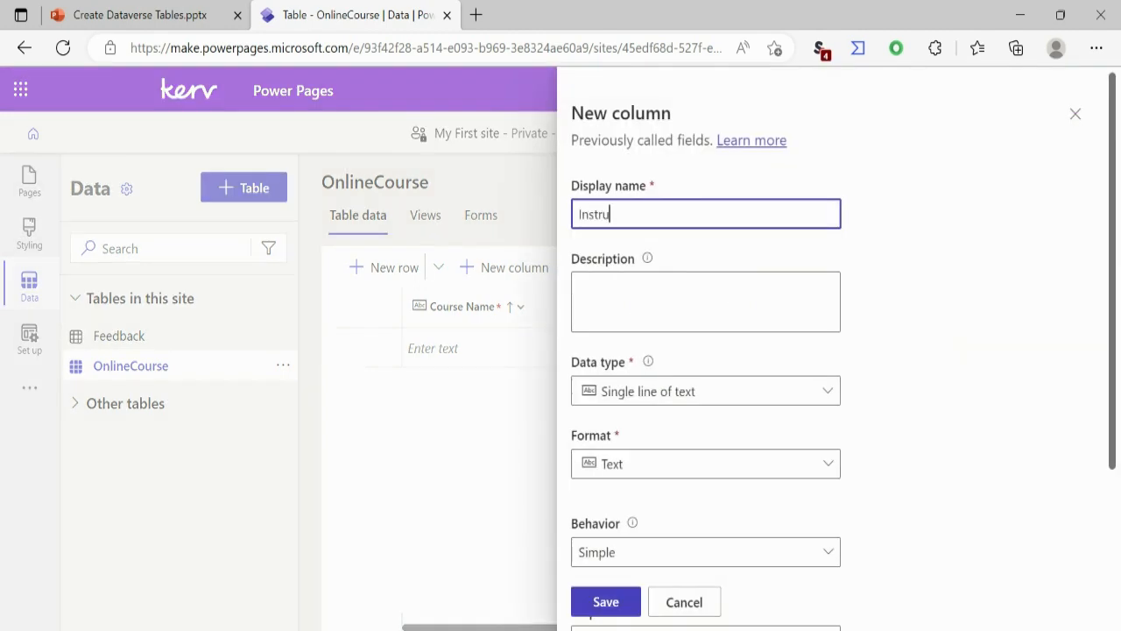
type("ctor Name")
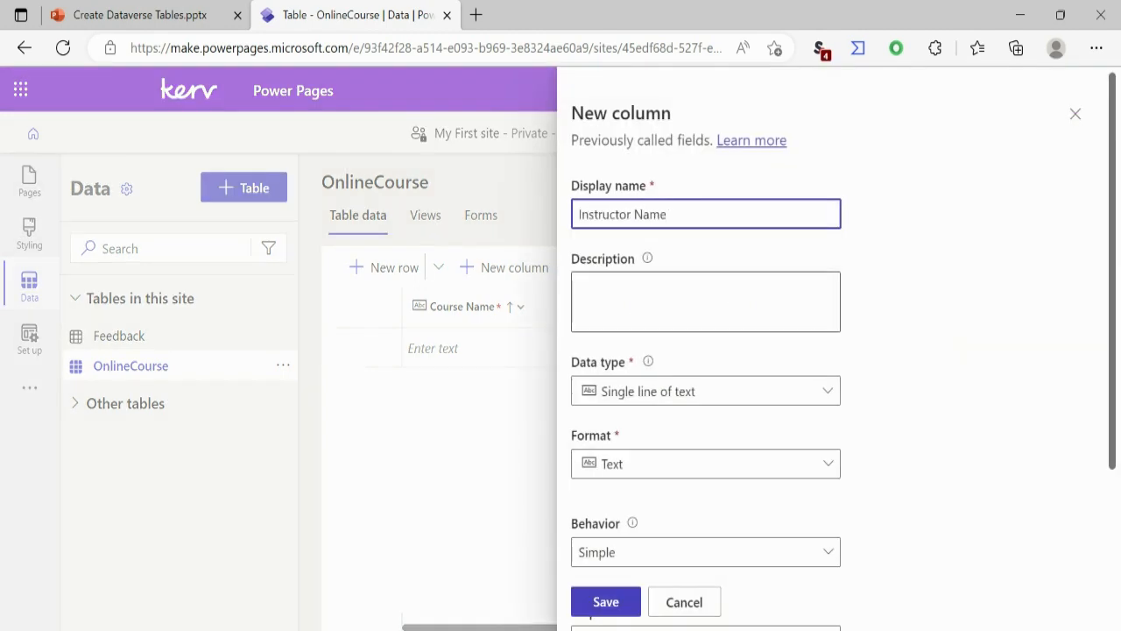
left_click(606, 602)
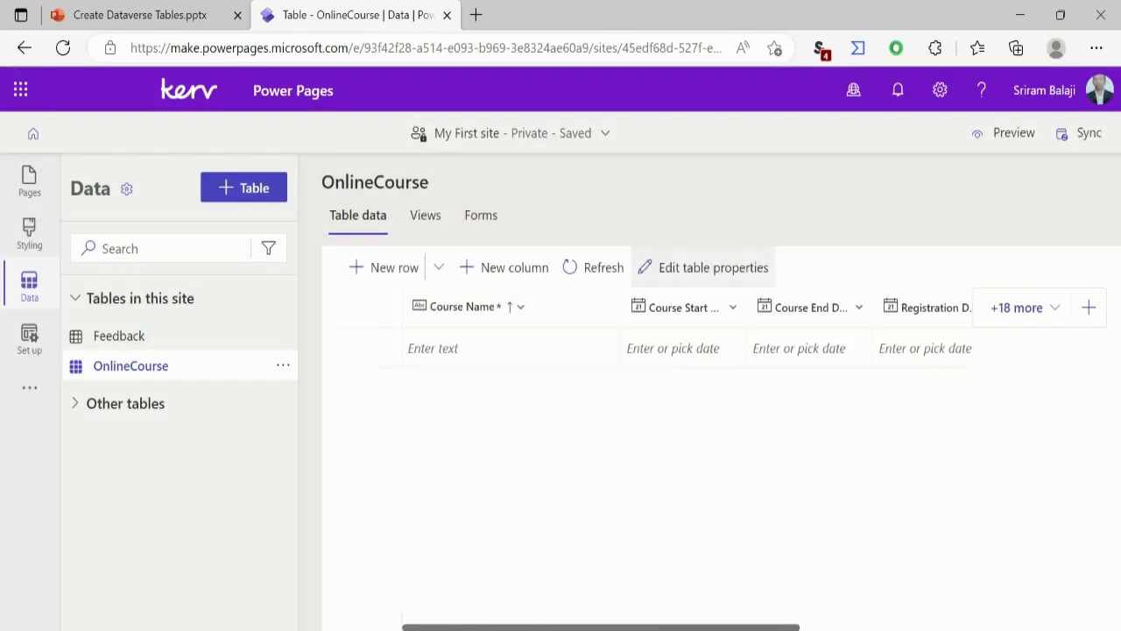
Step: Add a Registration Closed column to the OnlineCourse table with the Yes/no data type and save it
left_click(1089, 307)
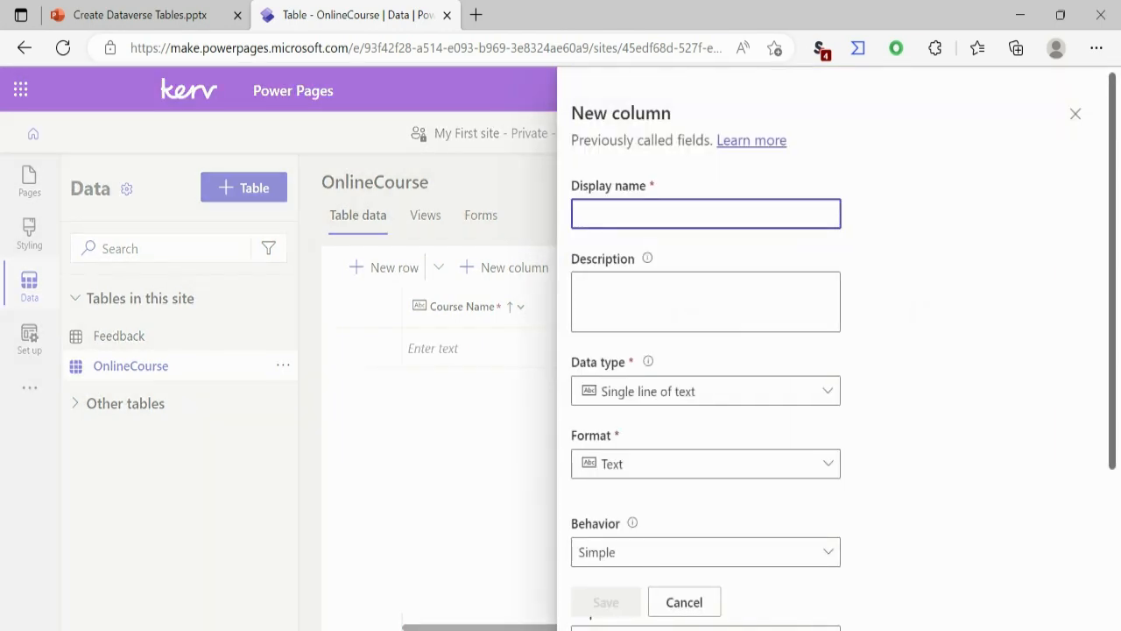
type("Regis")
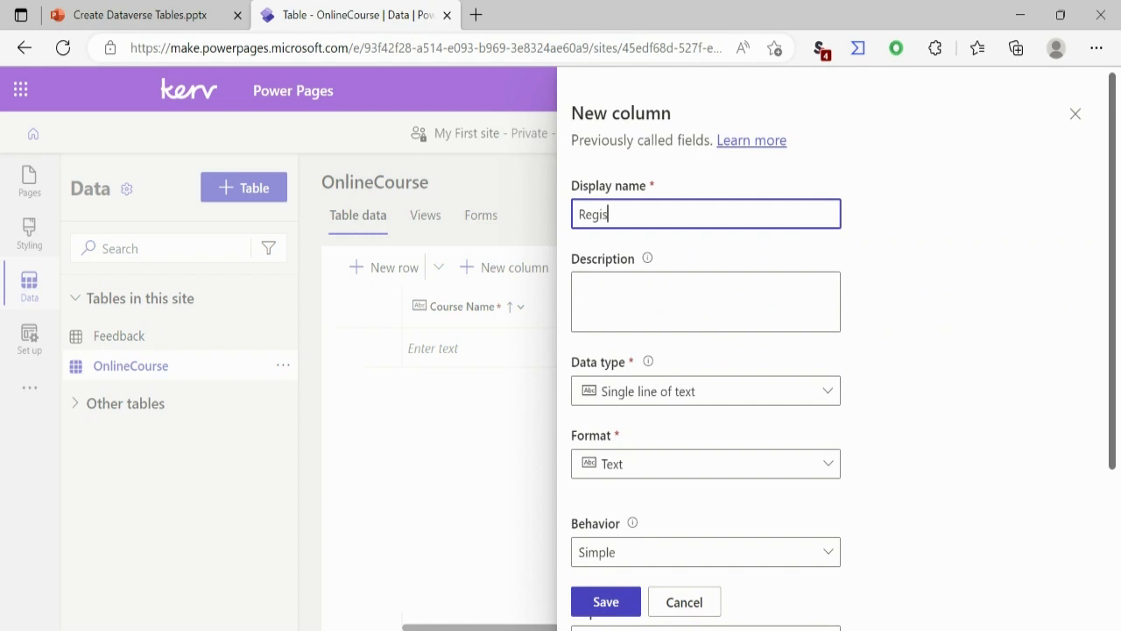
type("tration Closde")
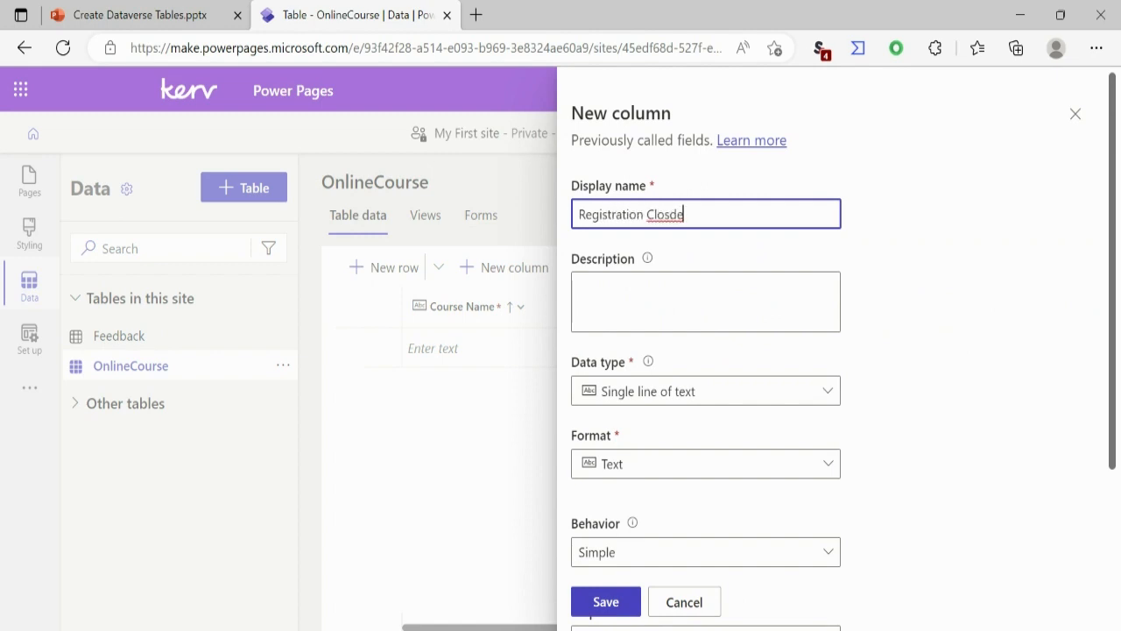
key("BackSpace")
key("BackSpace")
type("ed")
left_click(707, 391)
mouse_move(692, 596)
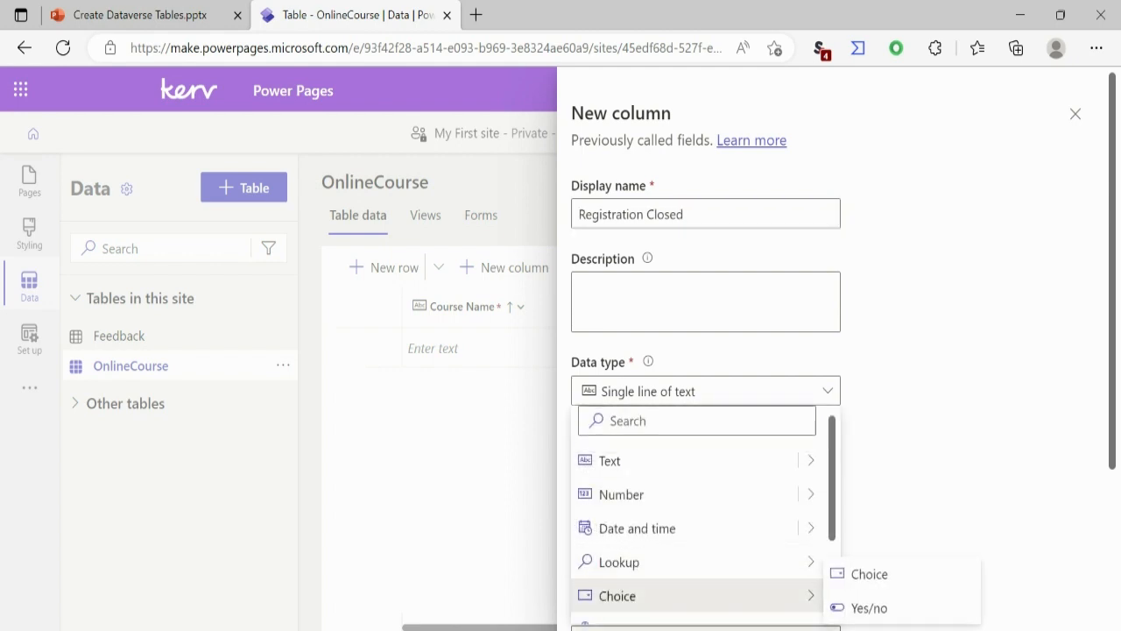
left_click(867, 607)
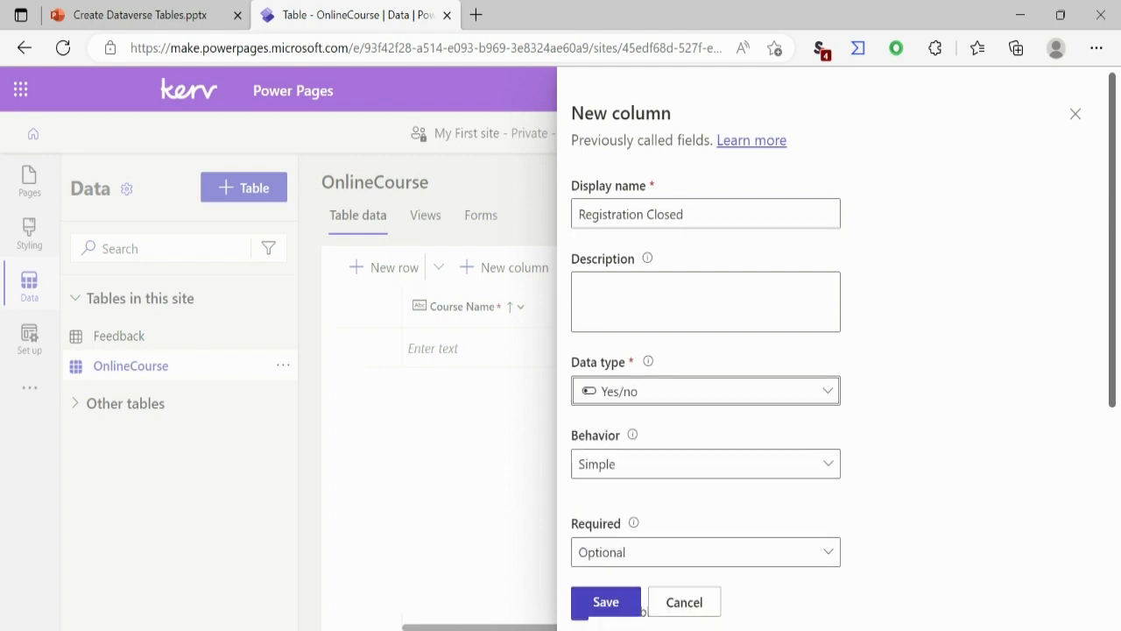
left_click(634, 606)
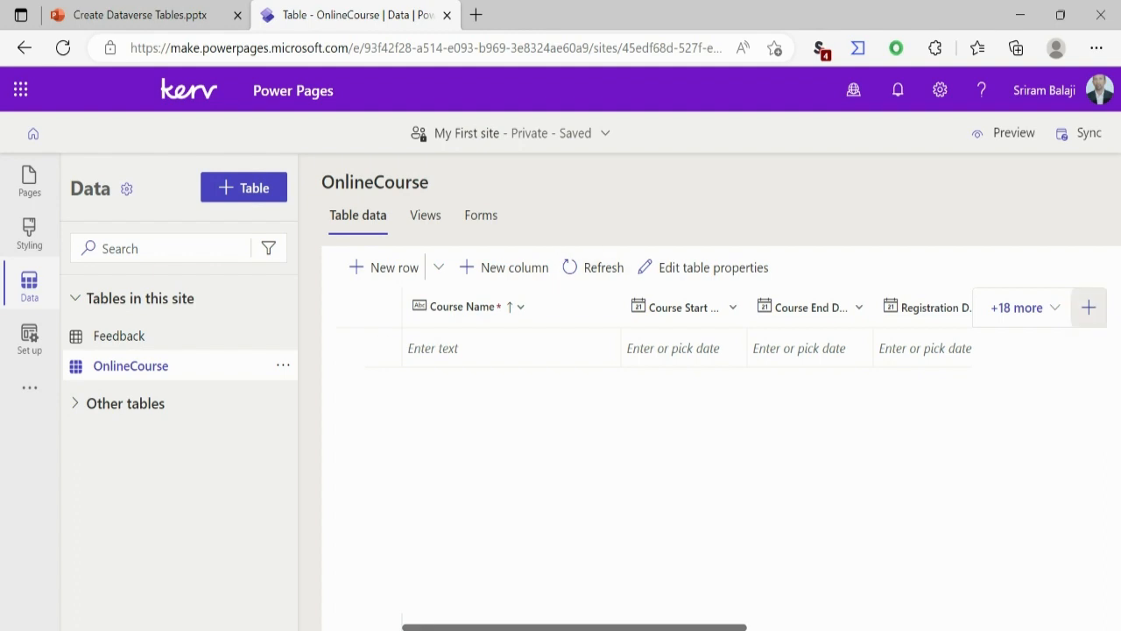
Step: Start another new column in the OnlineCourse table with the display name Status
left_click(1089, 308)
type("A")
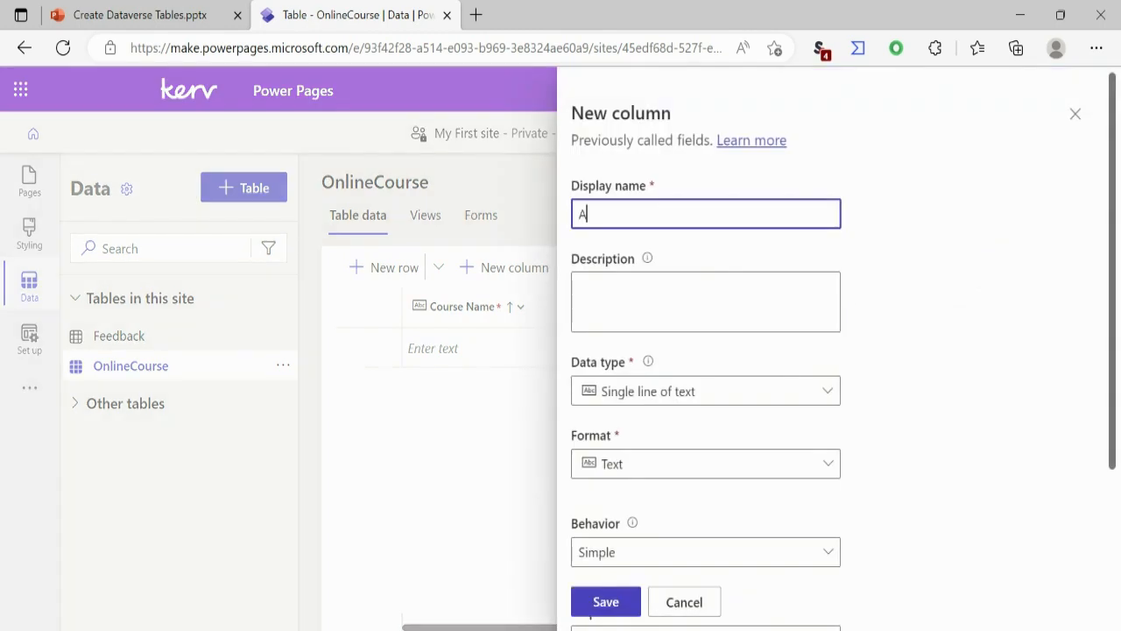
type("sta")
key("BackSpace")
key("BackSpace")
key("BackSpace")
key("BackSpace")
type("Status")
Step: Set the Status column's data type to Choice
left_click(706, 391)
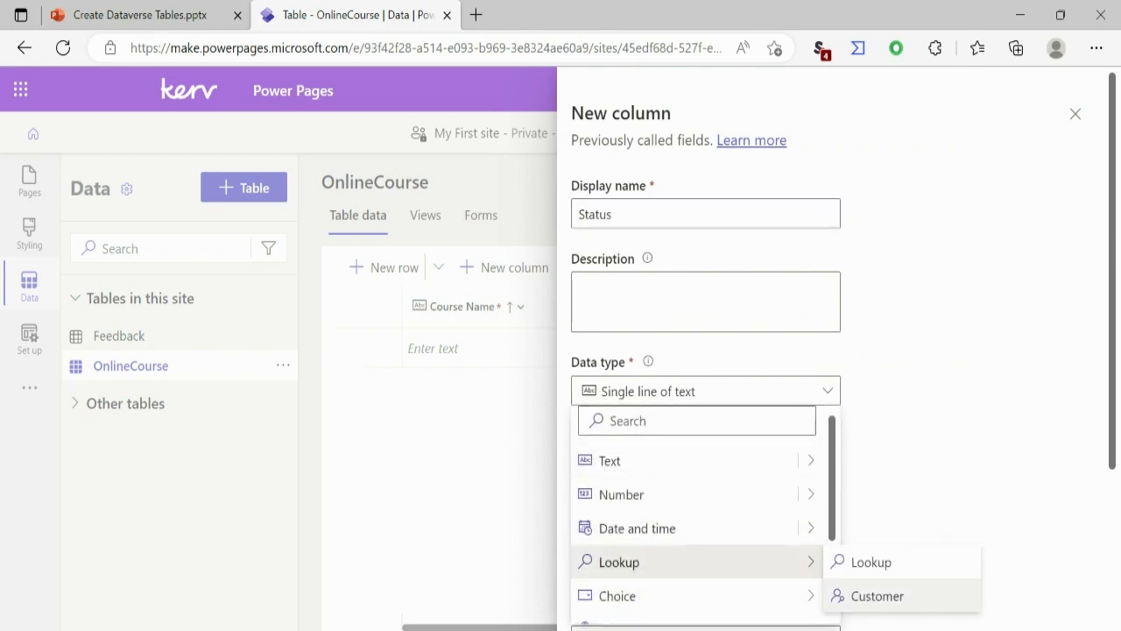
scroll(700, 517, "down", 3)
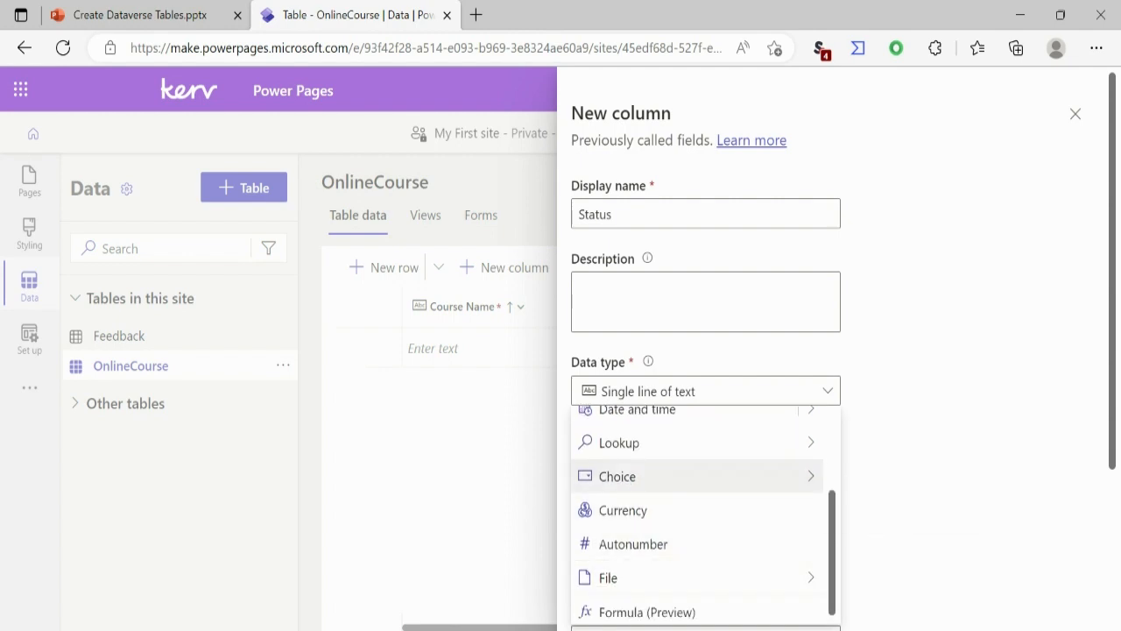
mouse_move(618, 475)
left_click(869, 476)
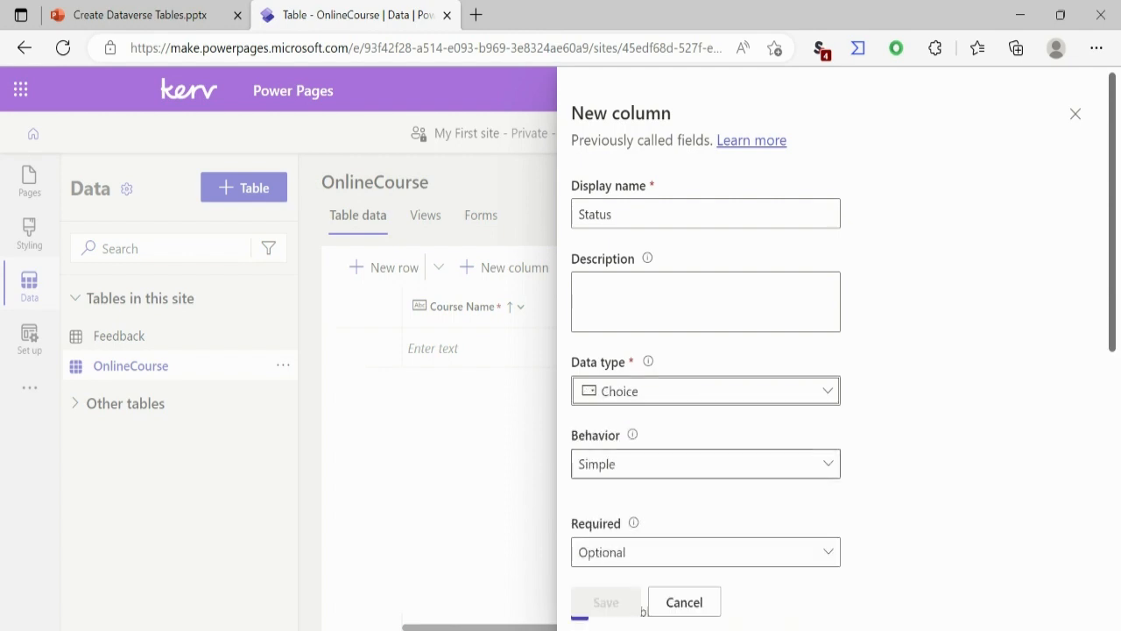
Step: Create and save a new global choice named Course Status with the labels Open and Closed
scroll(705, 351, "down", 3)
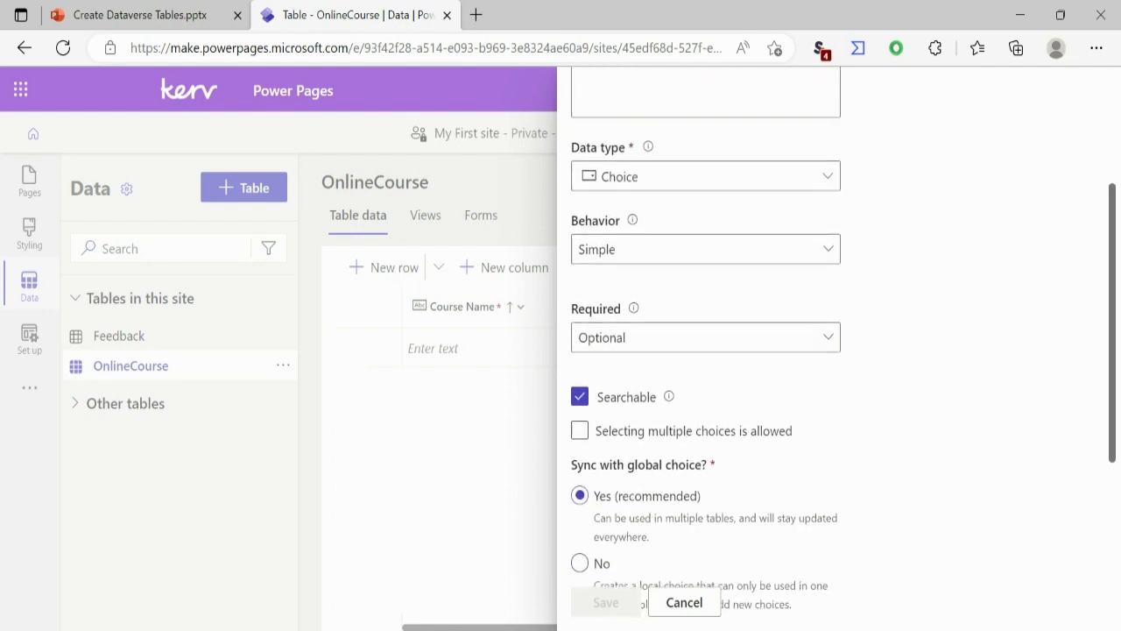
scroll(705, 350, "down", 1)
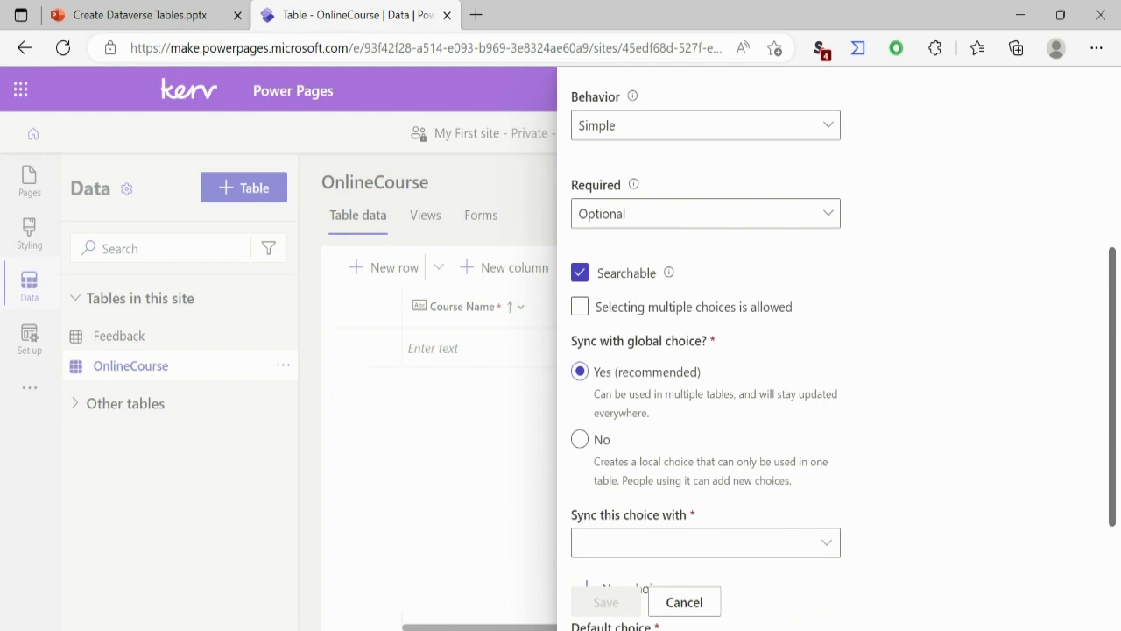
scroll(705, 350, "down", 2)
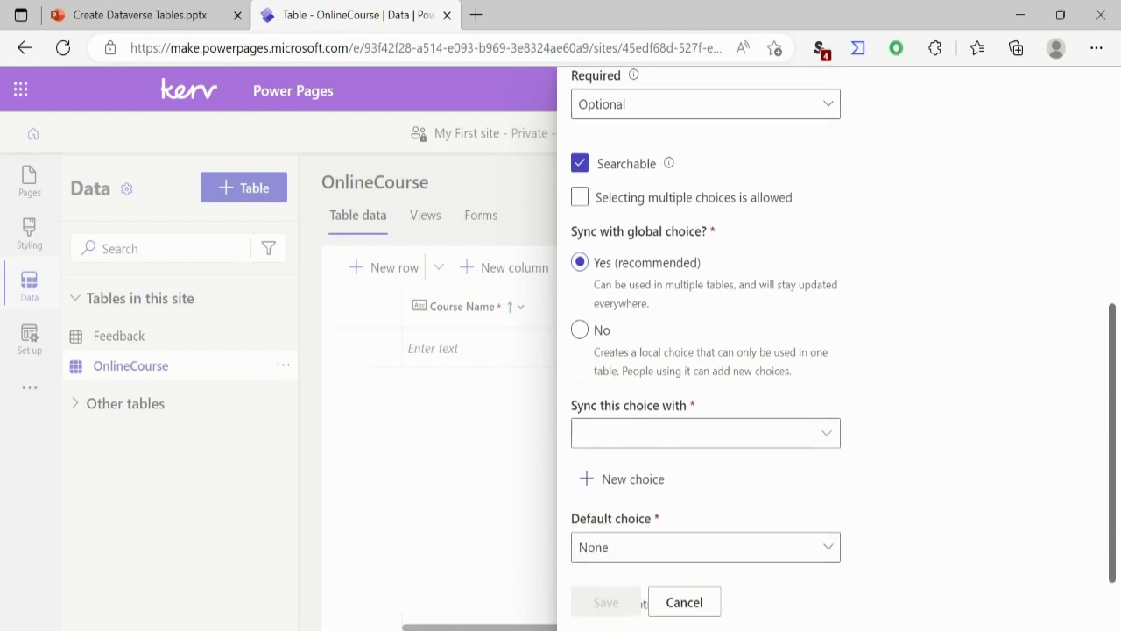
left_click(622, 437)
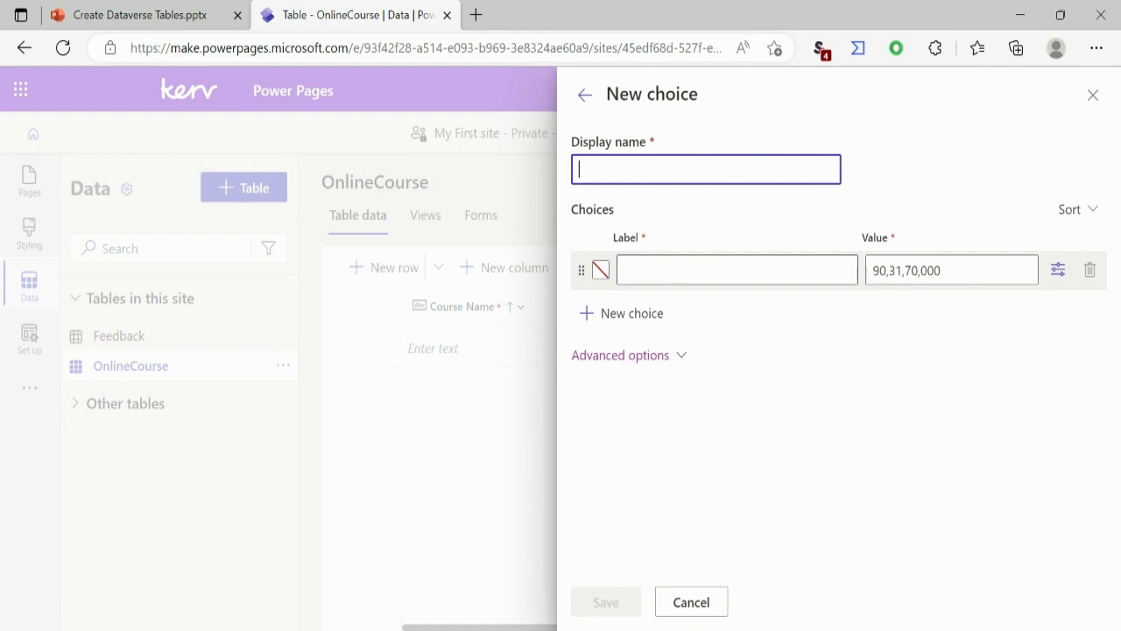
type("Course Status")
left_click(738, 270)
type("Open")
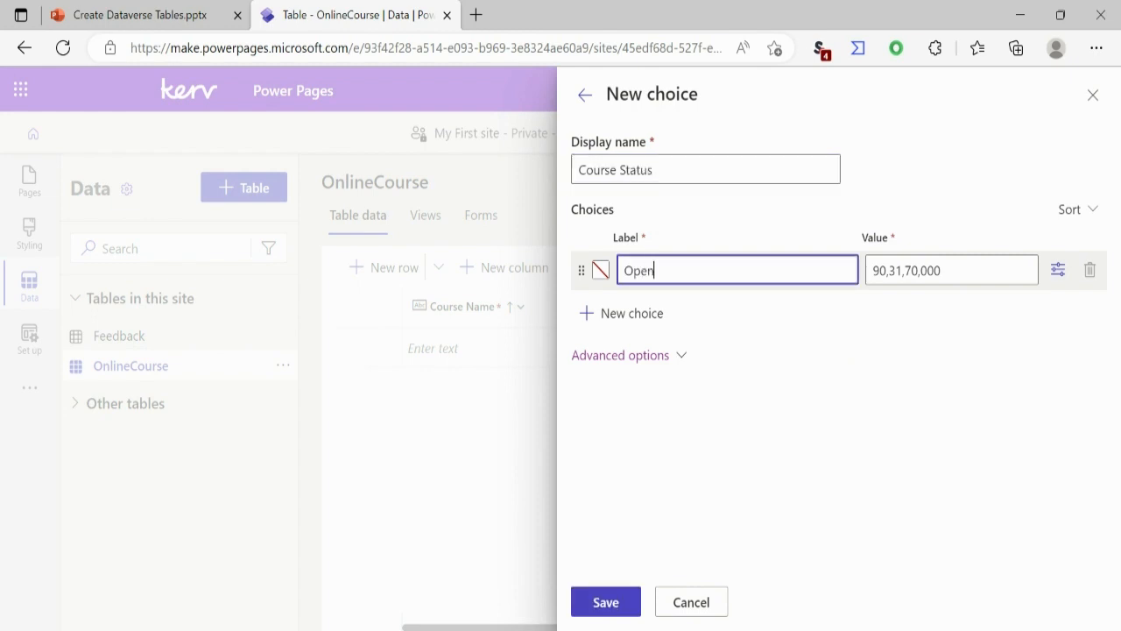
left_click(623, 312)
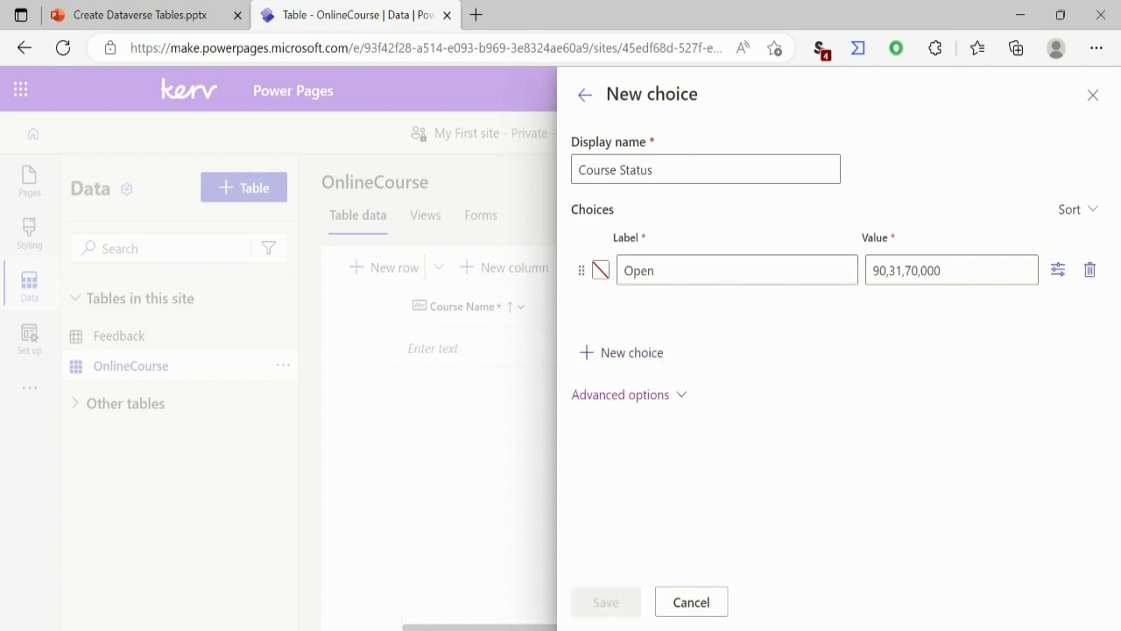
type("Closed")
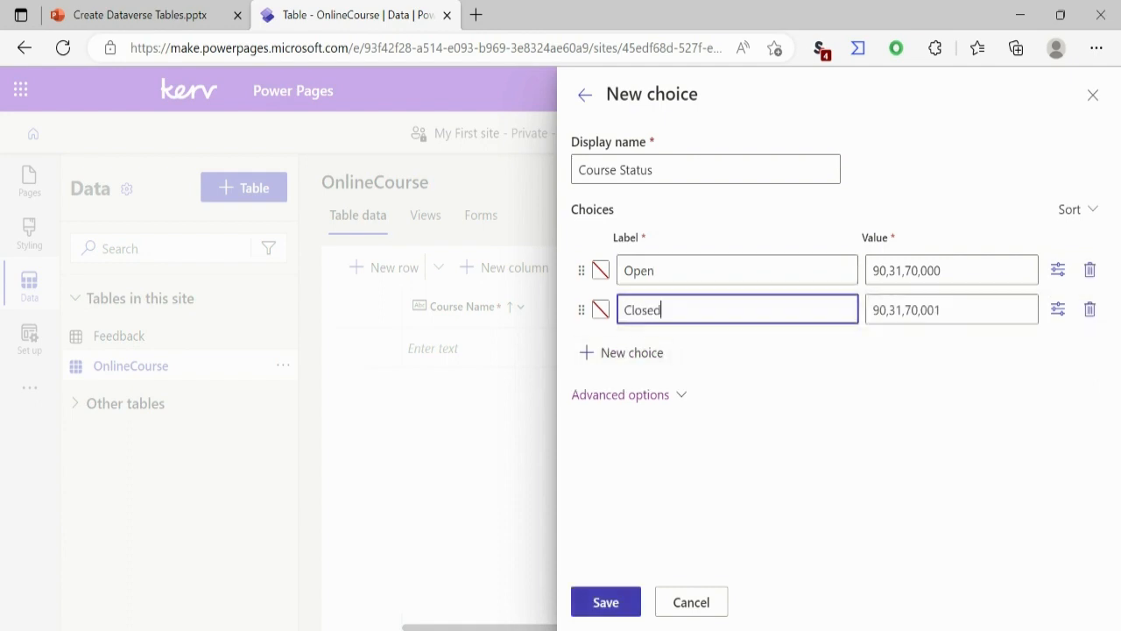
left_click(605, 602)
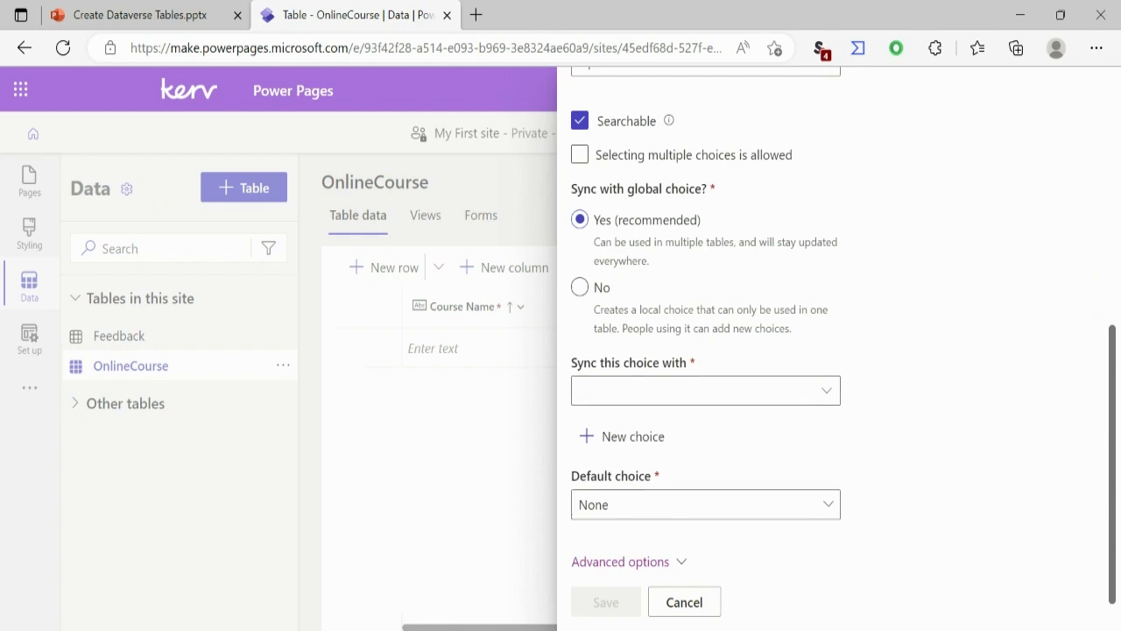
Step: Sync the Status column with the Course Status choice, keep None as its default choice and save the column
left_click(826, 391)
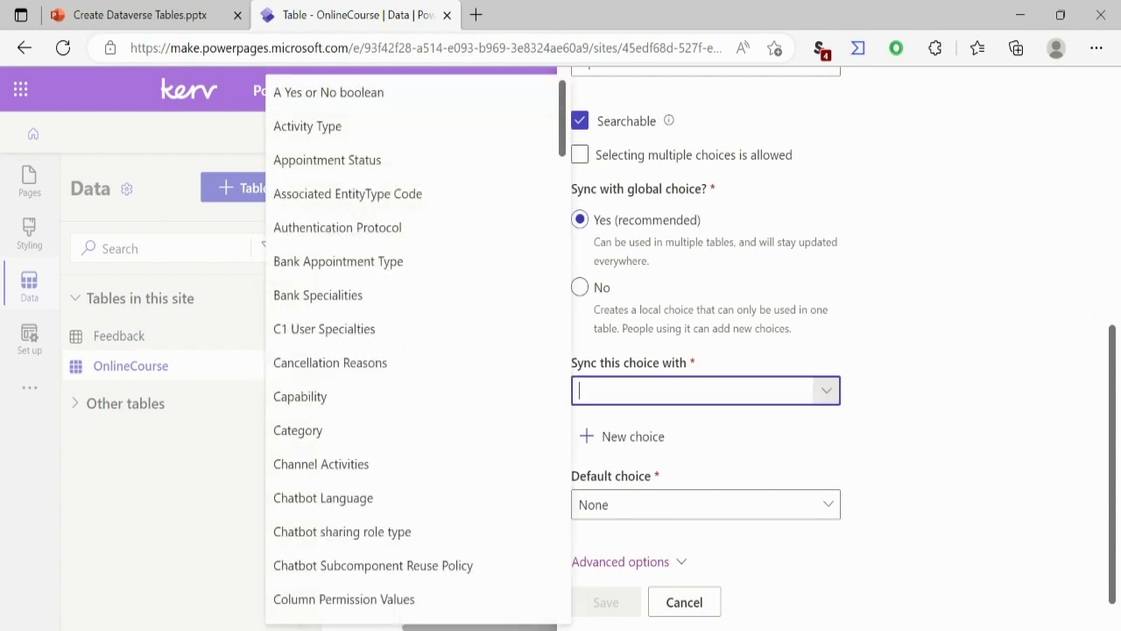
type("cour")
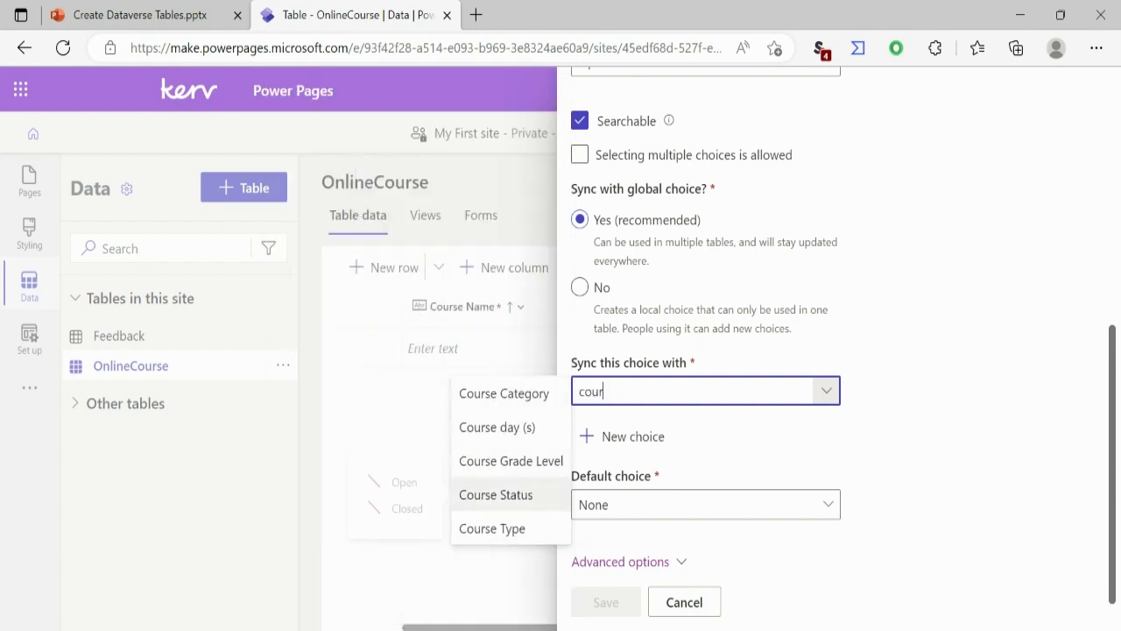
left_click(495, 495)
left_click(706, 504)
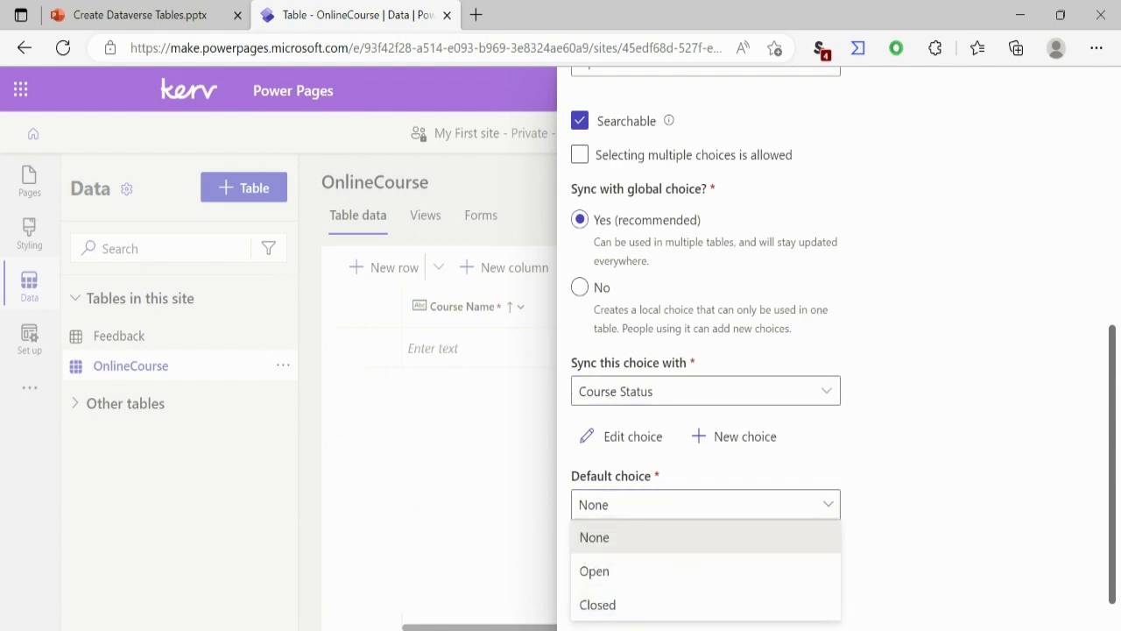
left_click(630, 537)
left_click(605, 602)
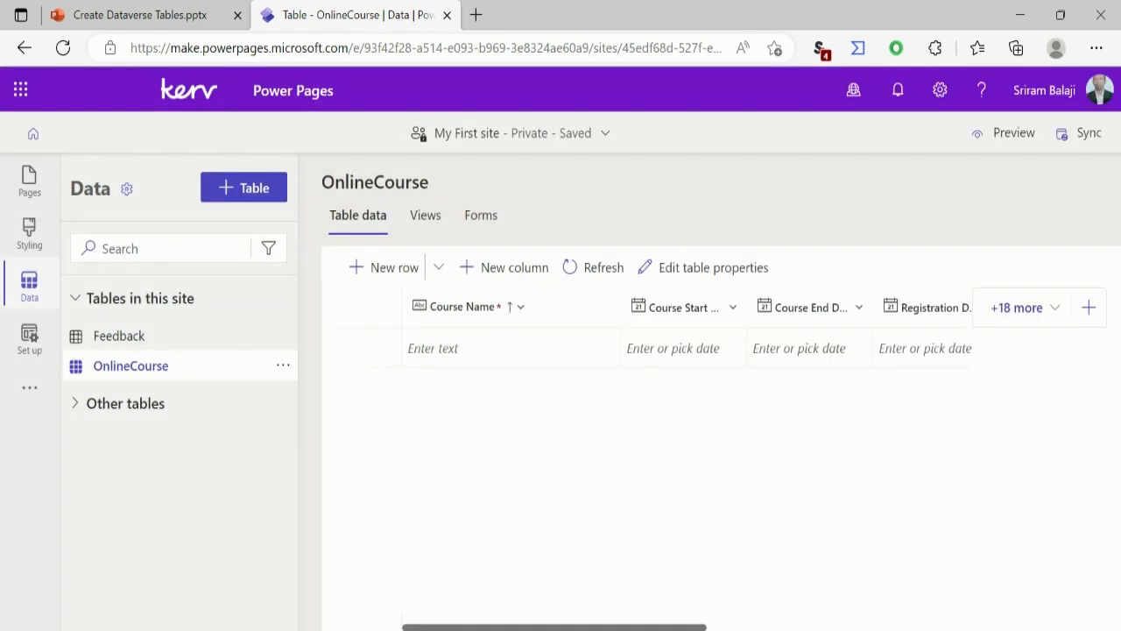
Step: Add a Course Fee column to the OnlineCourse table with the Currency data type and save it
left_click(1089, 308)
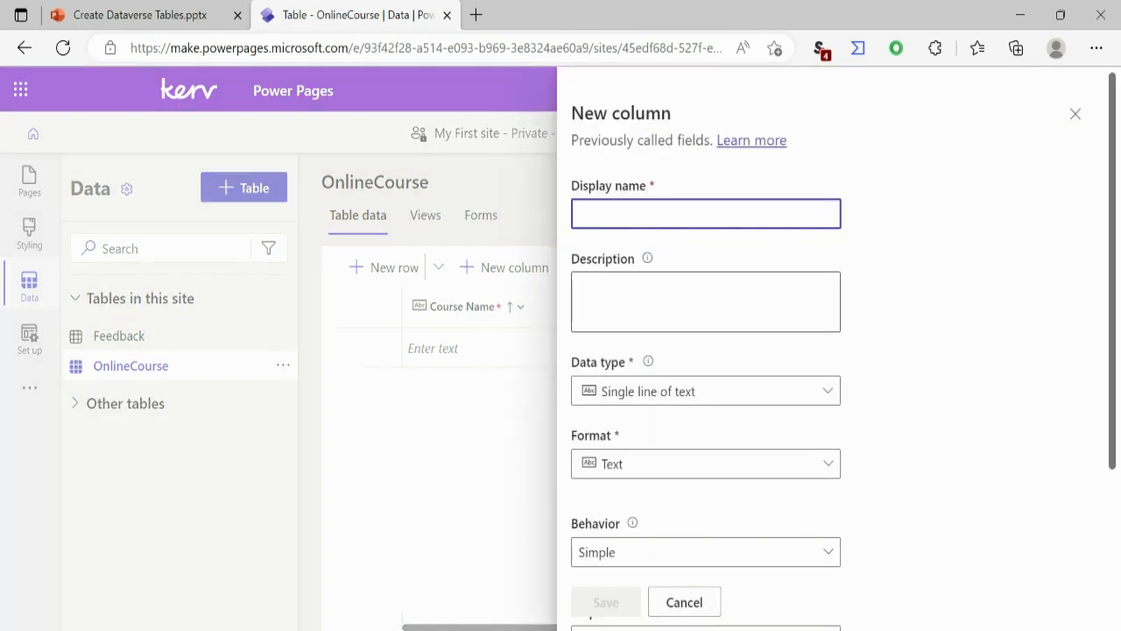
type("Course ")
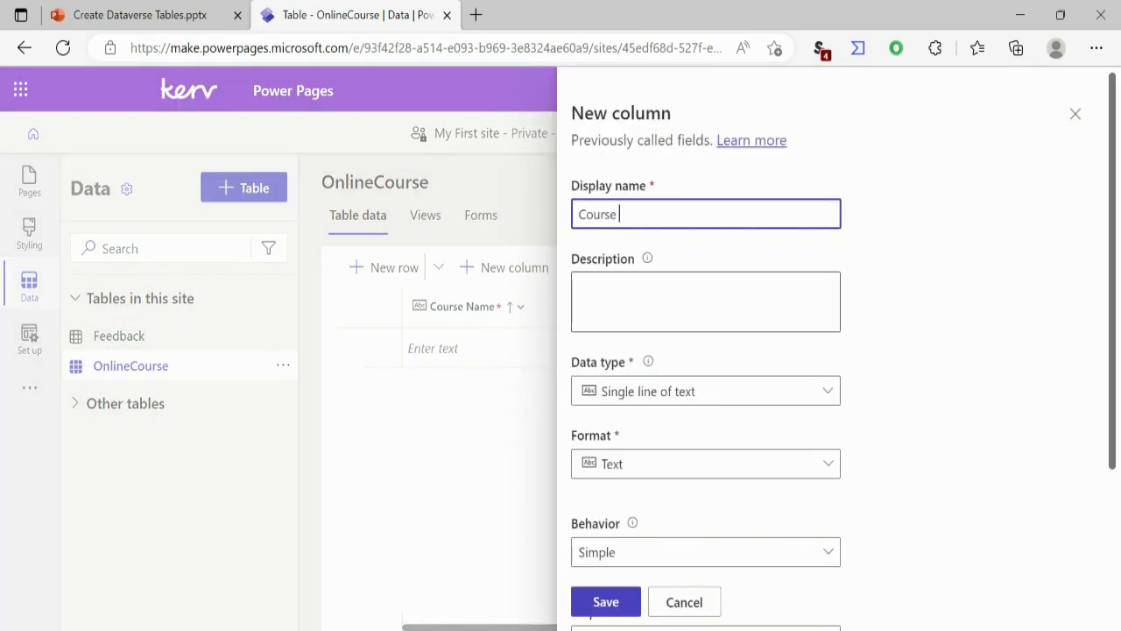
type("Fee")
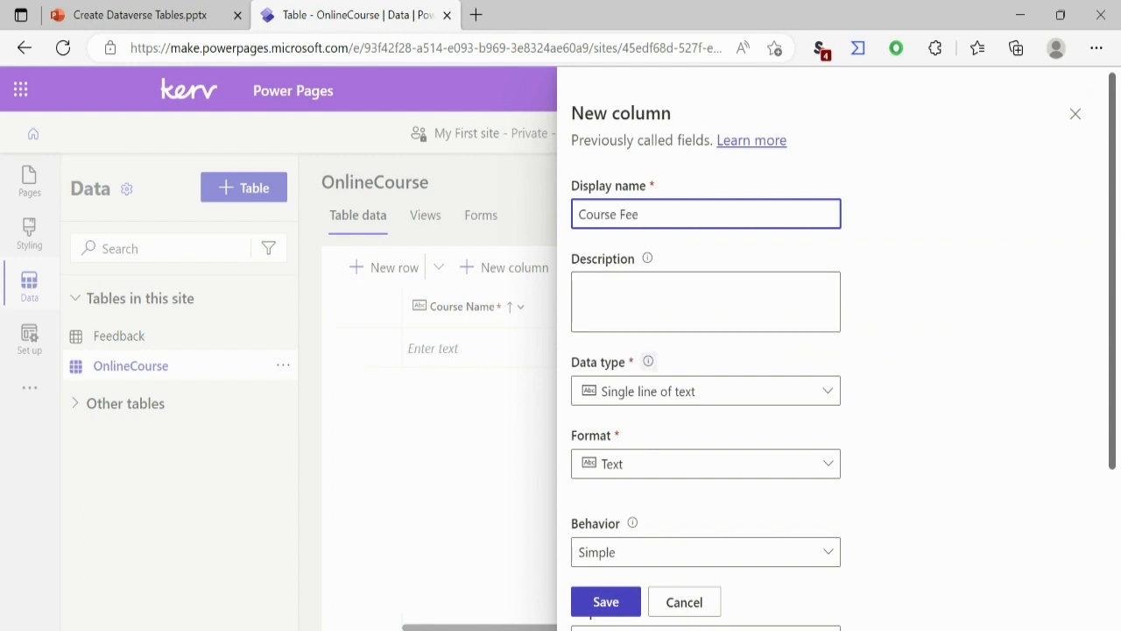
left_click(705, 391)
mouse_move(696, 596)
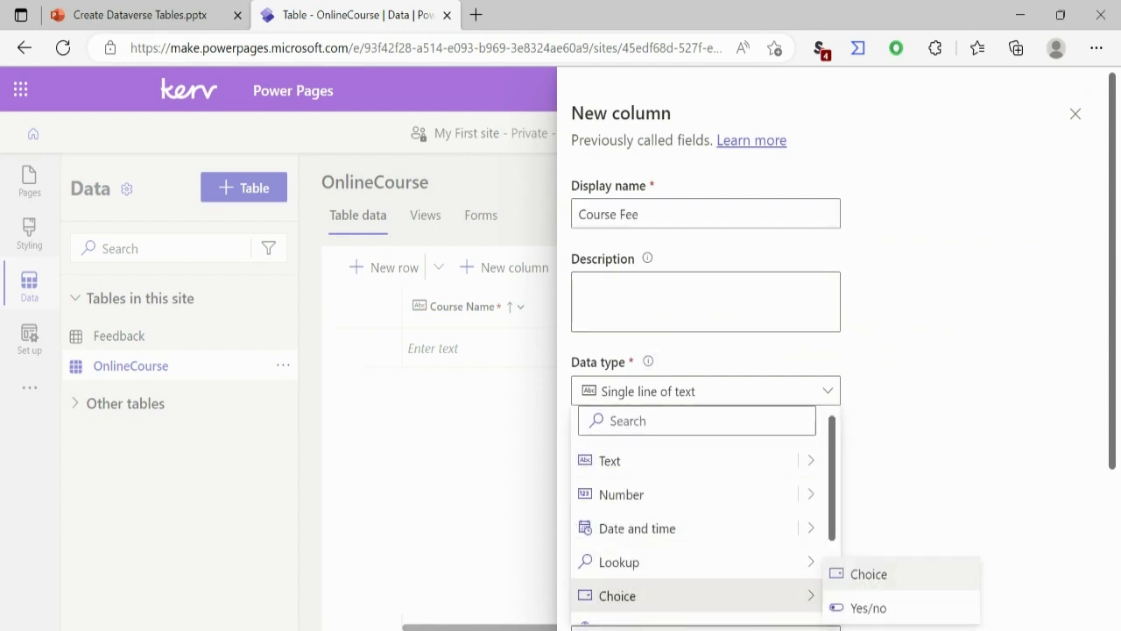
scroll(701, 526, "down", 3)
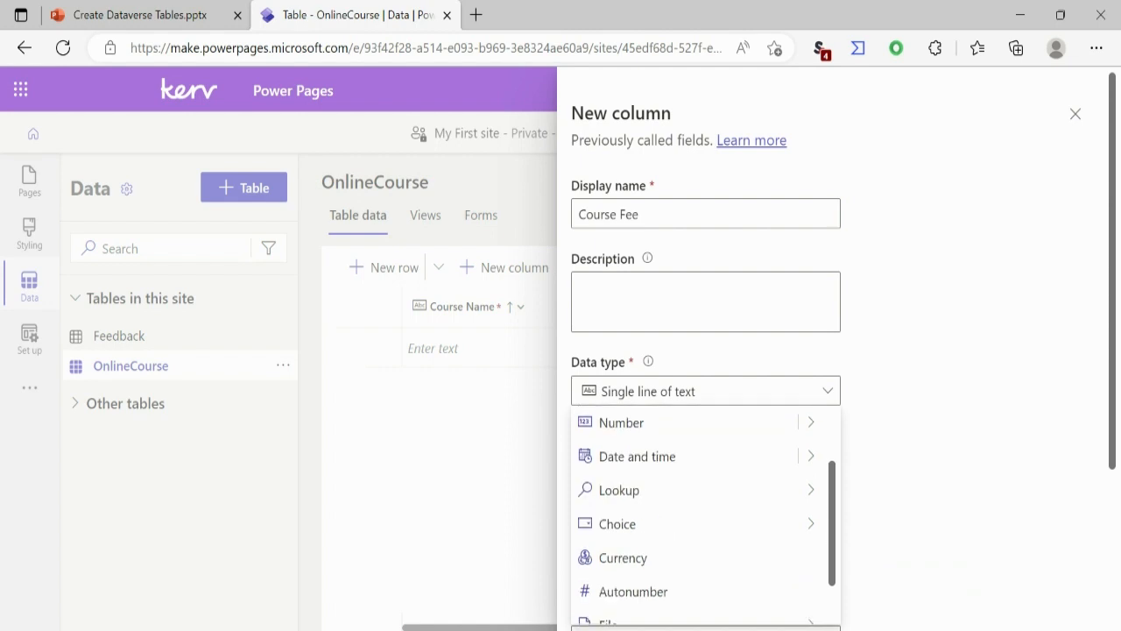
left_click(626, 526)
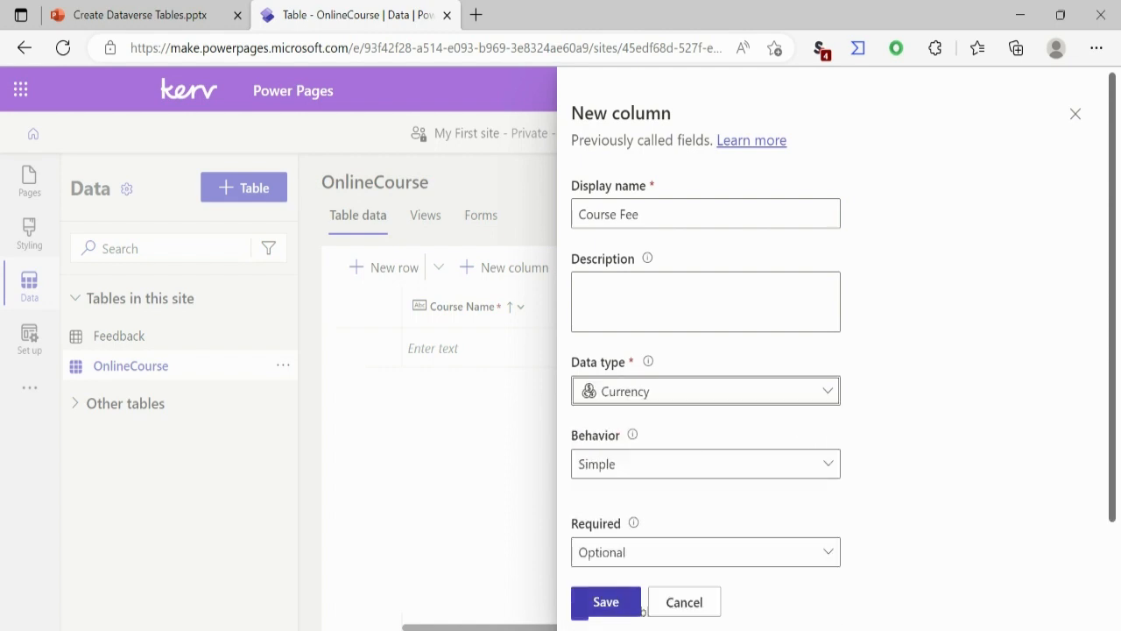
left_click(640, 610)
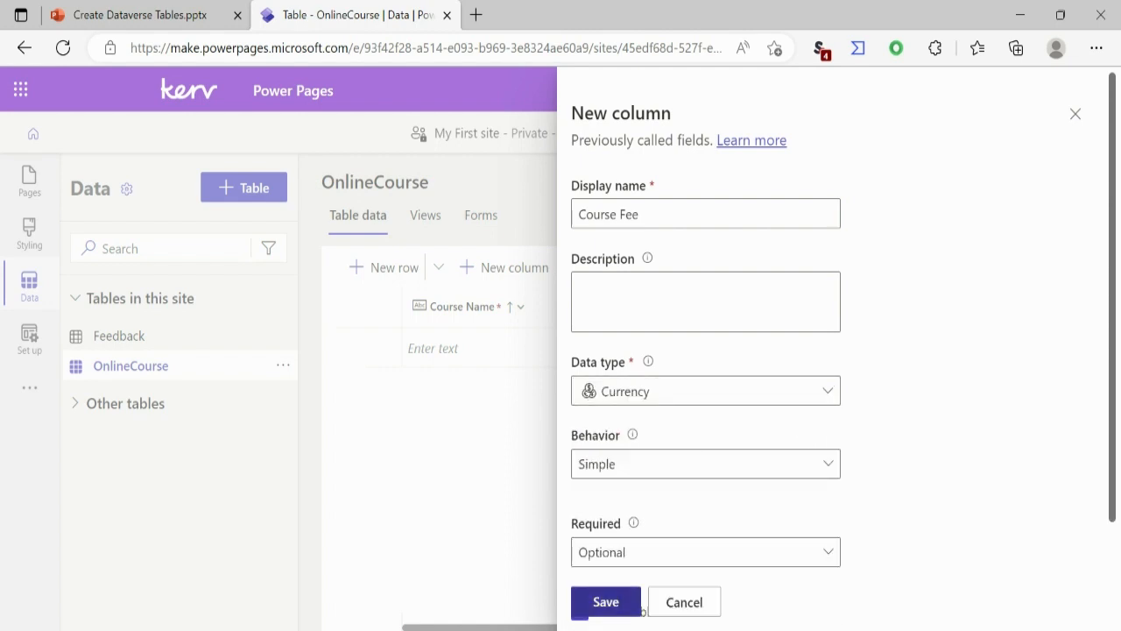
left_click(640, 610)
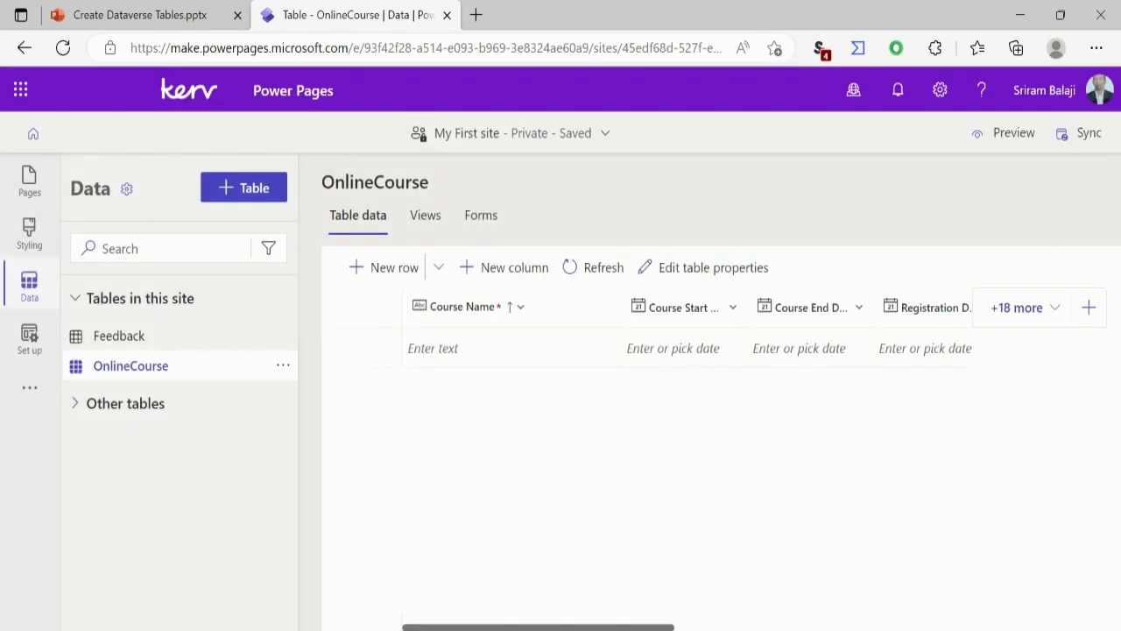
Step: Create and save a new table named CourseRegistration, keeping Name as its primary column
left_click(243, 188)
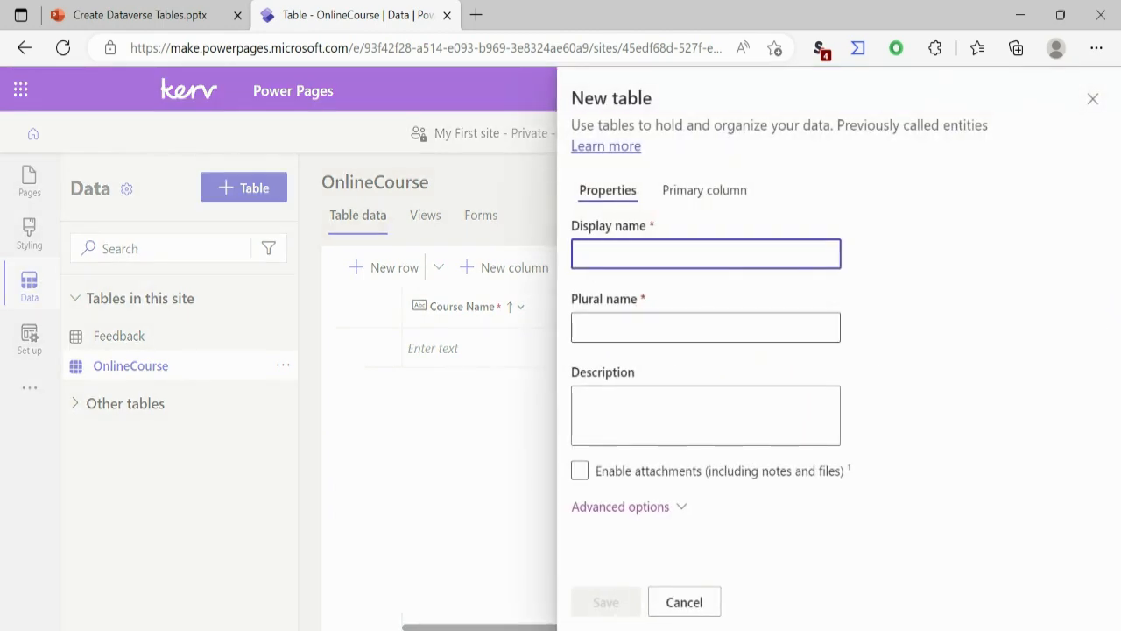
type("C")
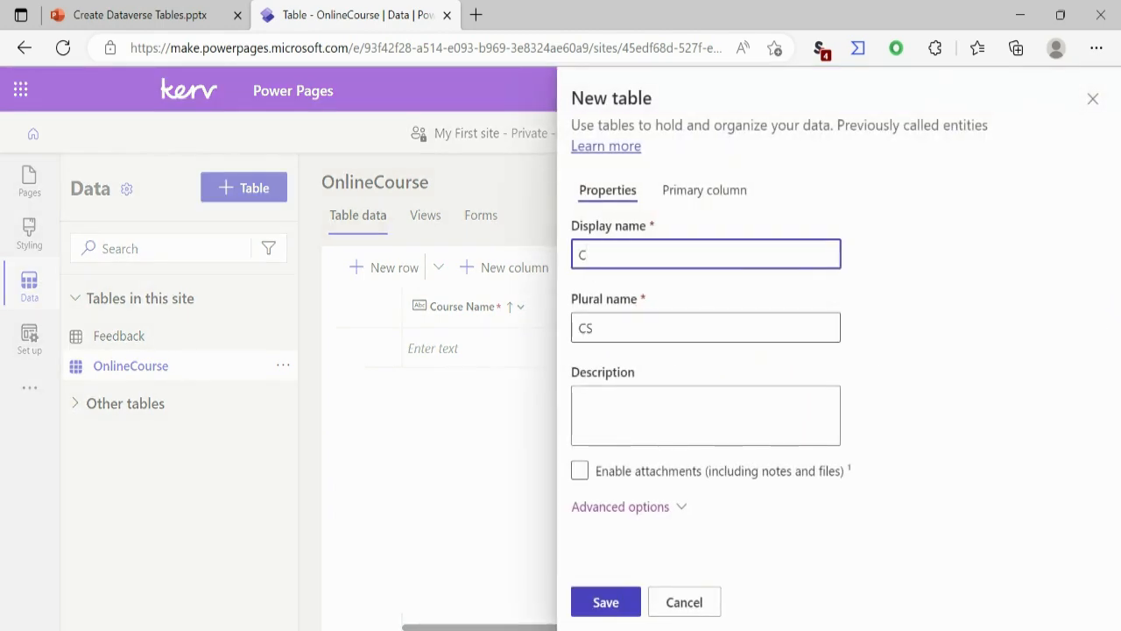
type("ourseRe")
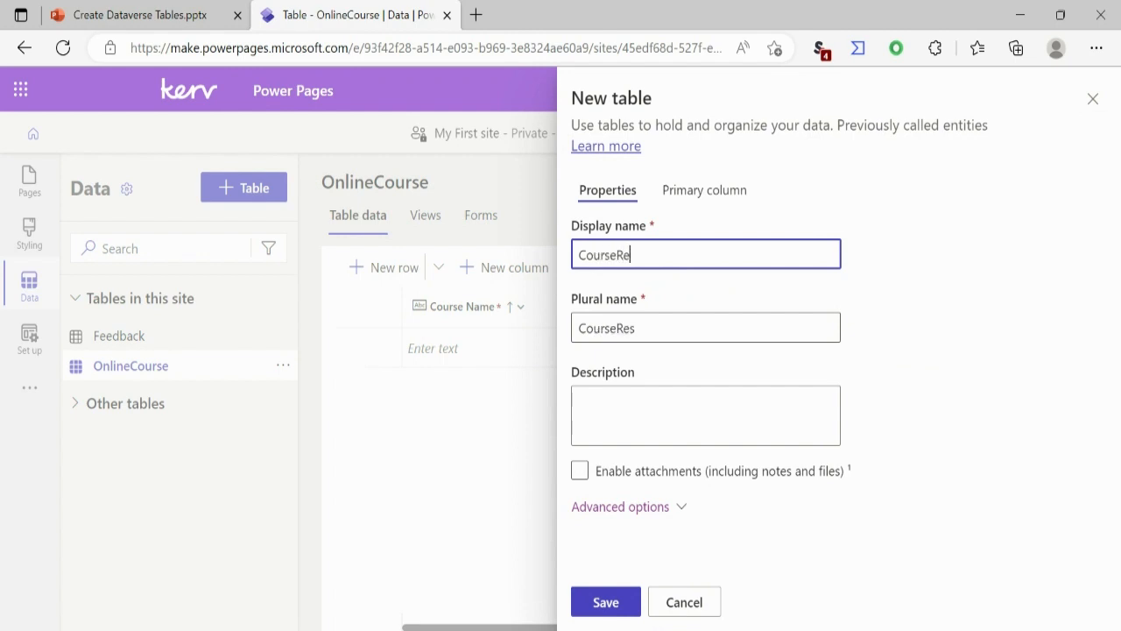
type("gistratio")
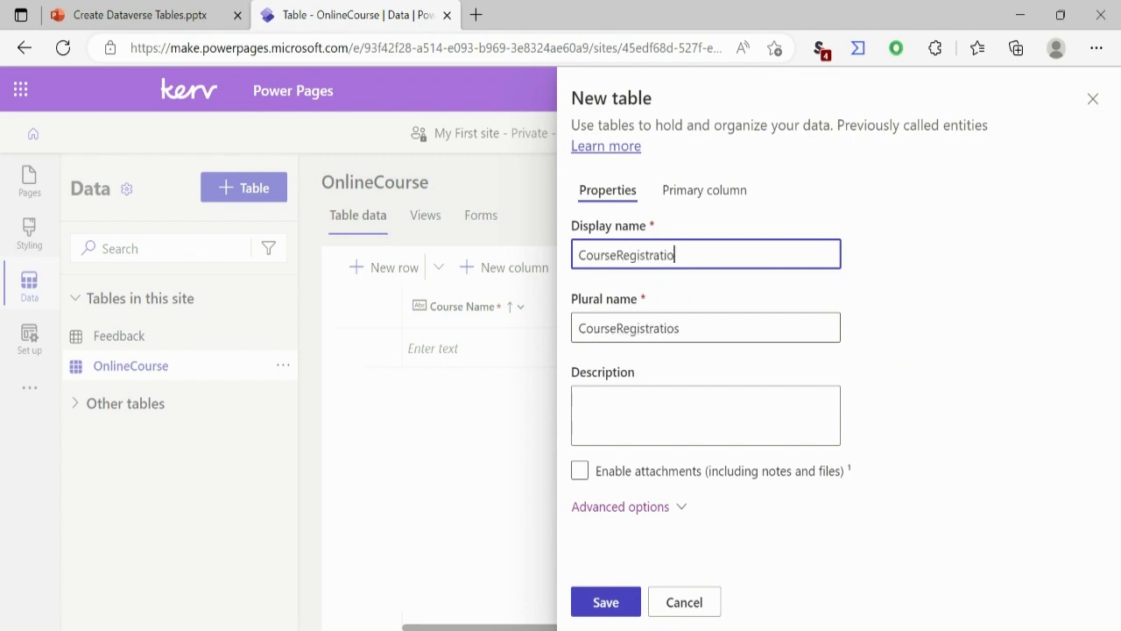
type("n")
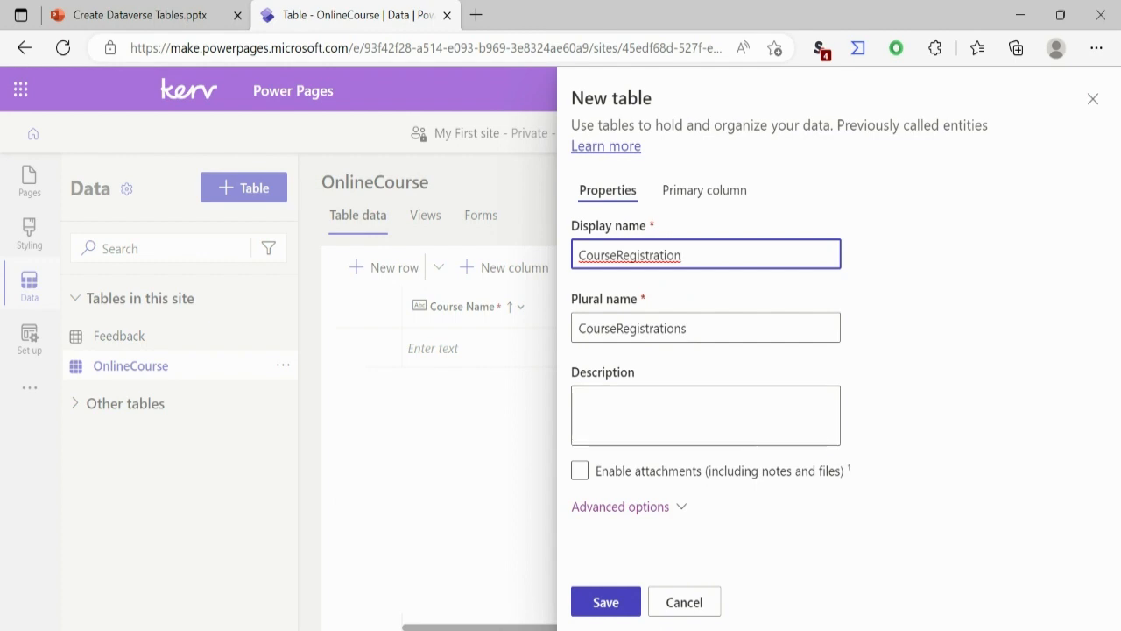
left_click(705, 190)
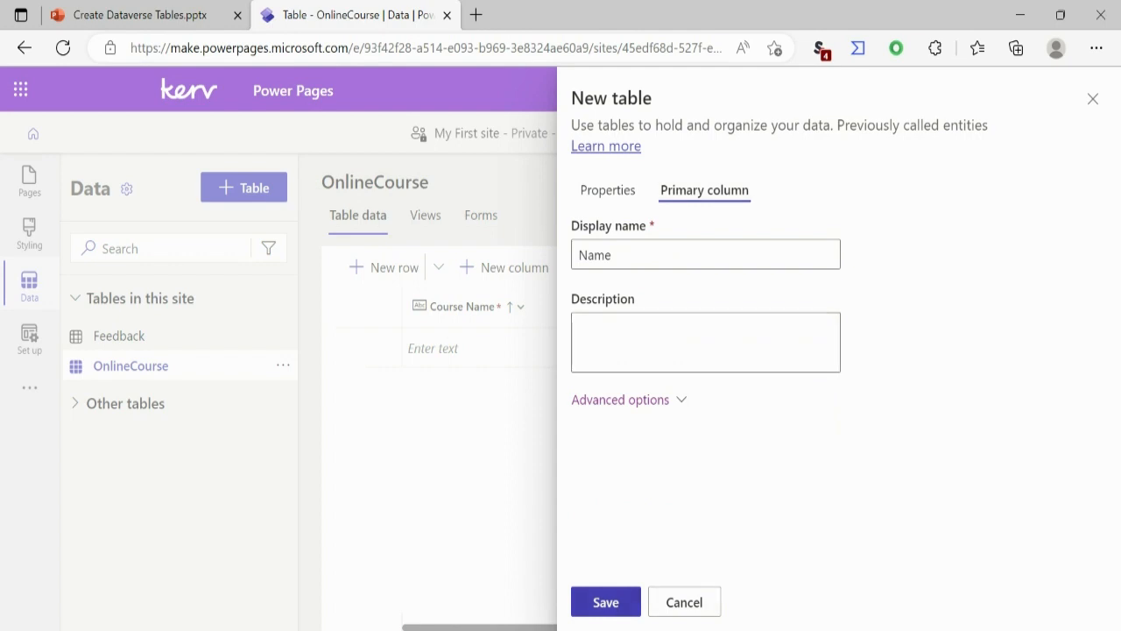
left_click(605, 602)
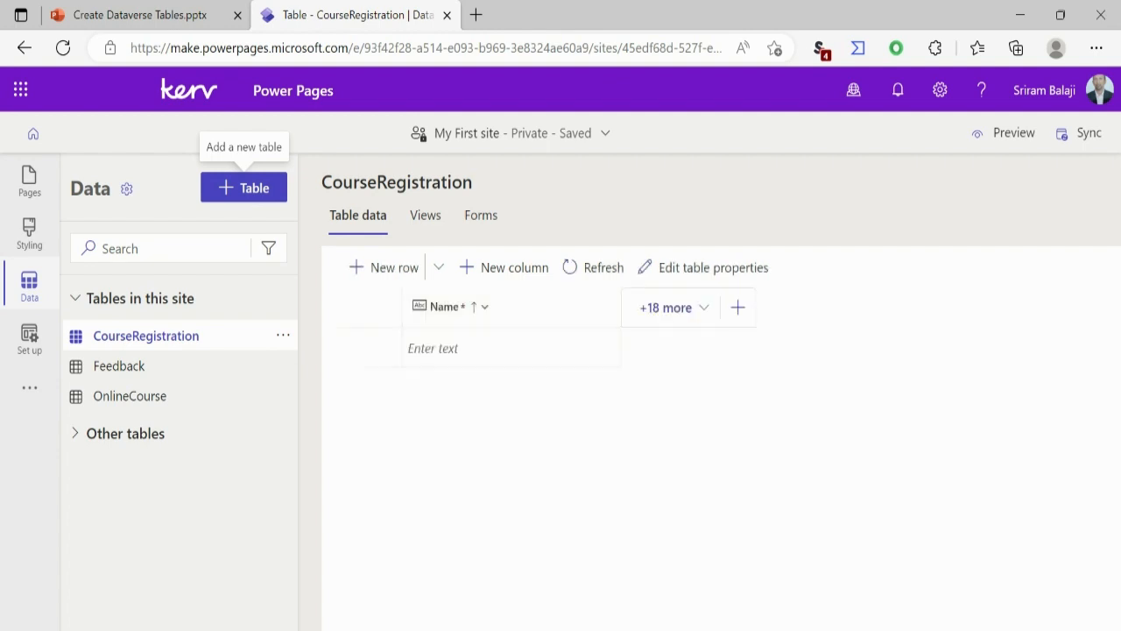
Step: Start a new column named Course in the CourseRegistration table and give it the Lookup data type
left_click(738, 308)
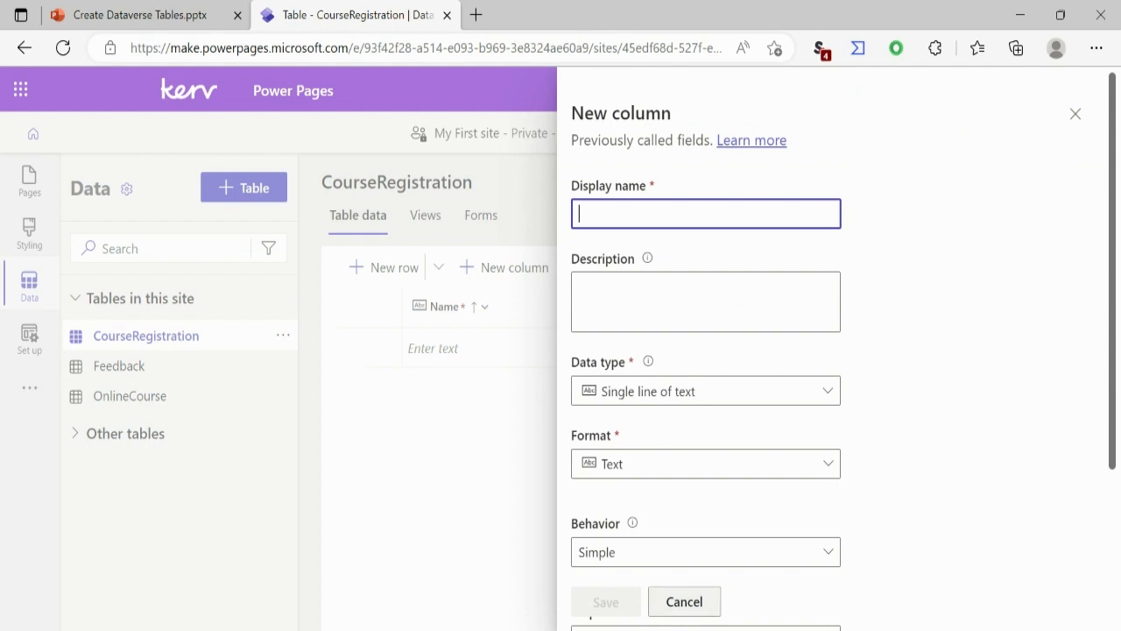
left_click(685, 602)
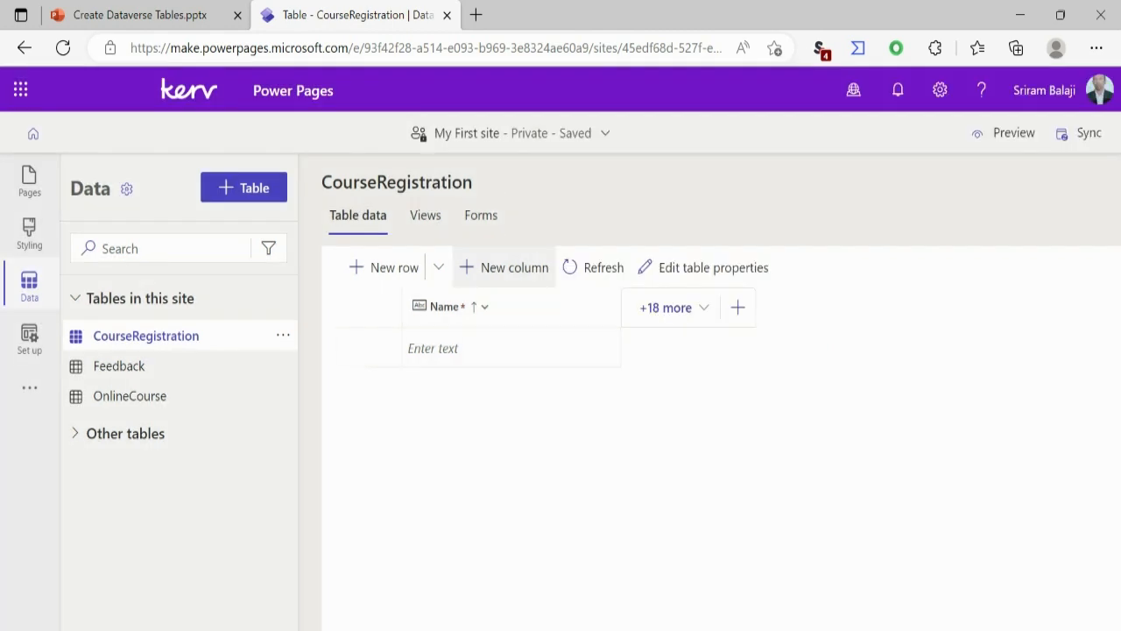
left_click(506, 267)
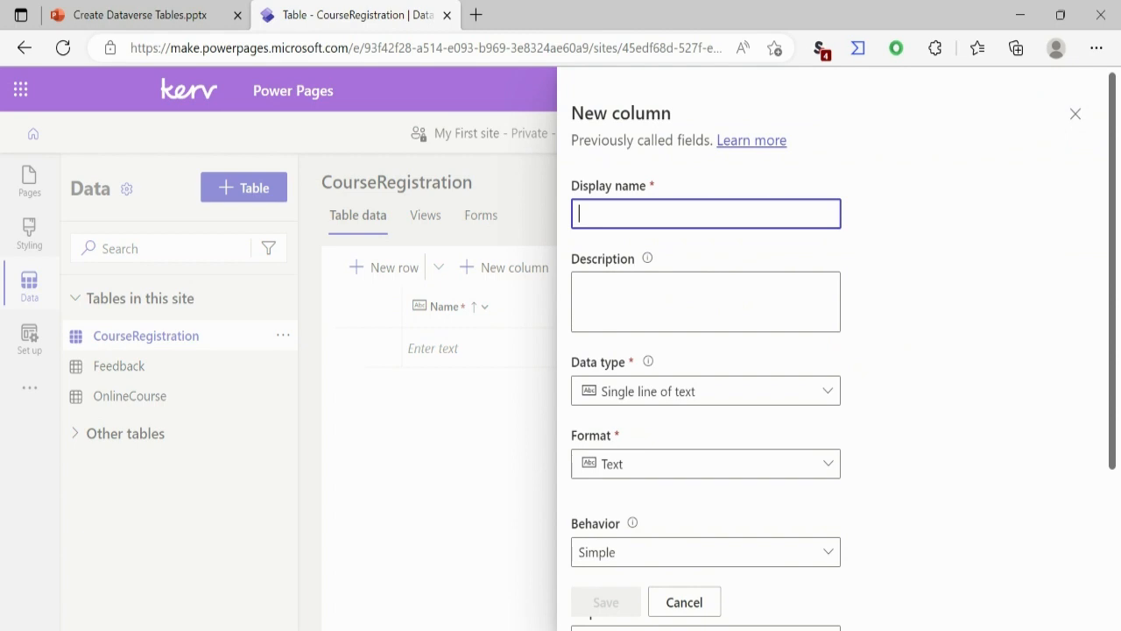
type("Course")
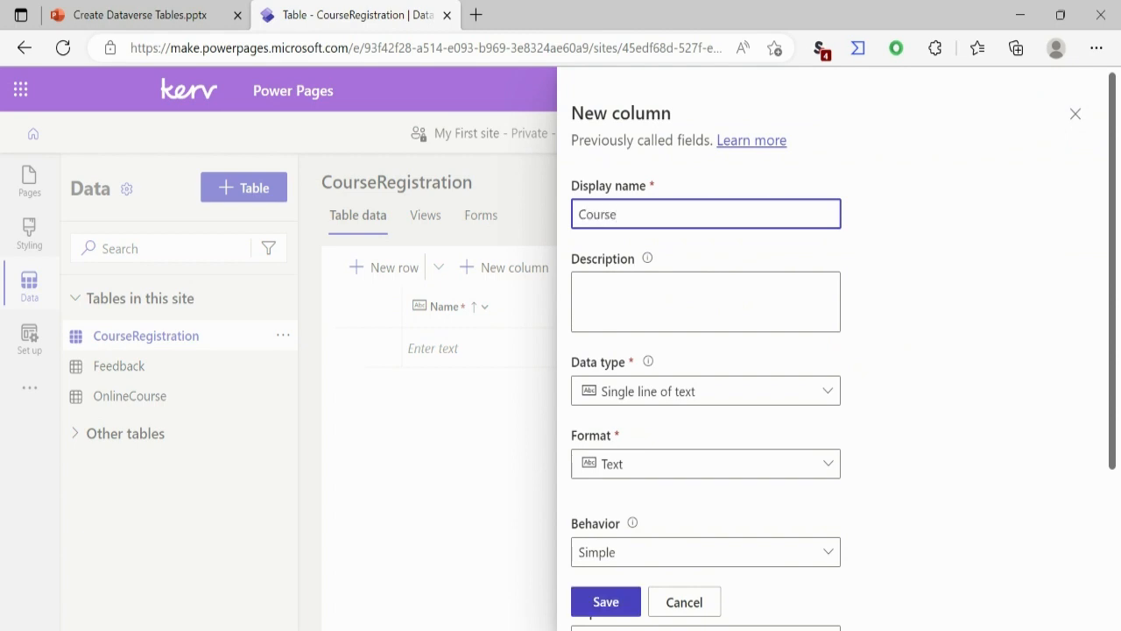
left_click(705, 391)
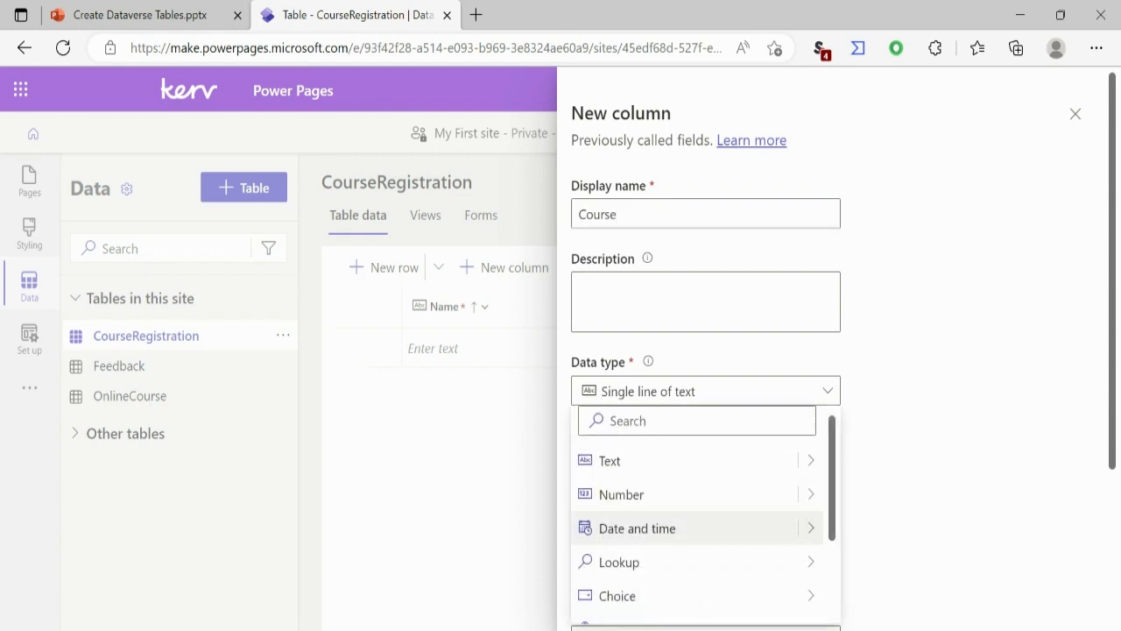
mouse_move(657, 562)
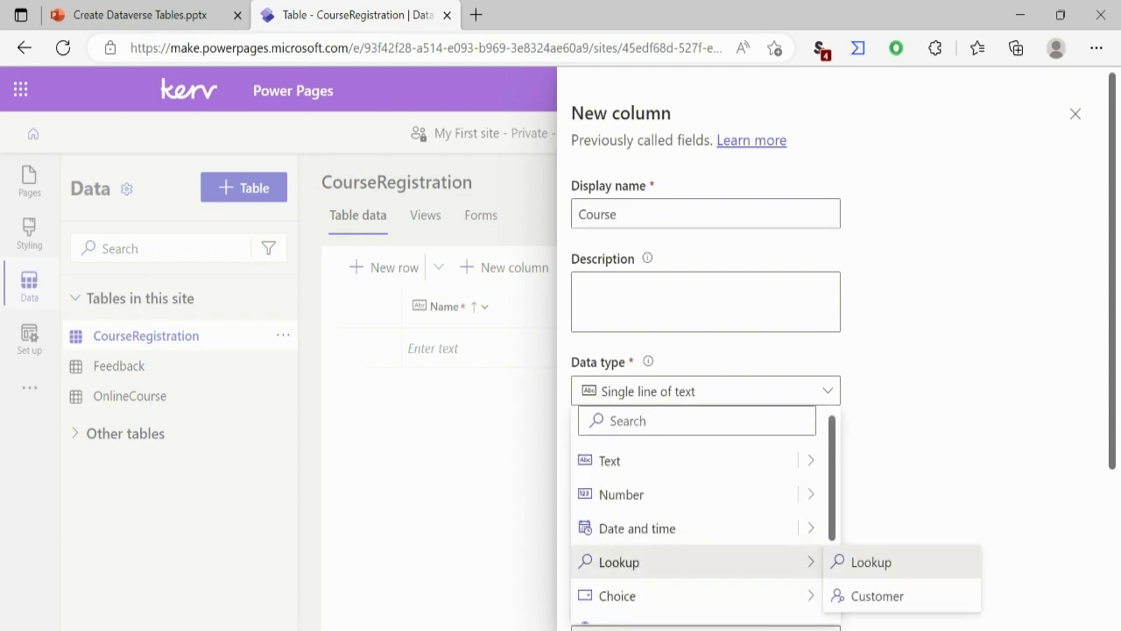
left_click(871, 563)
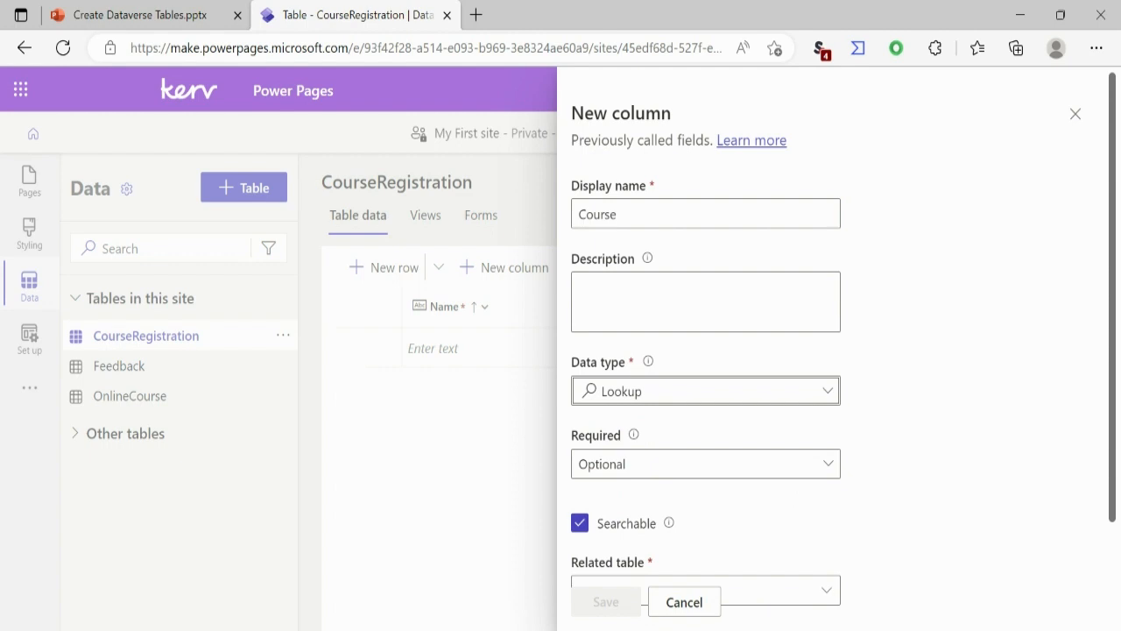
Step: Set OnlineCourse as the related table of the Course lookup column and save the column
scroll(706, 394, "down", 2)
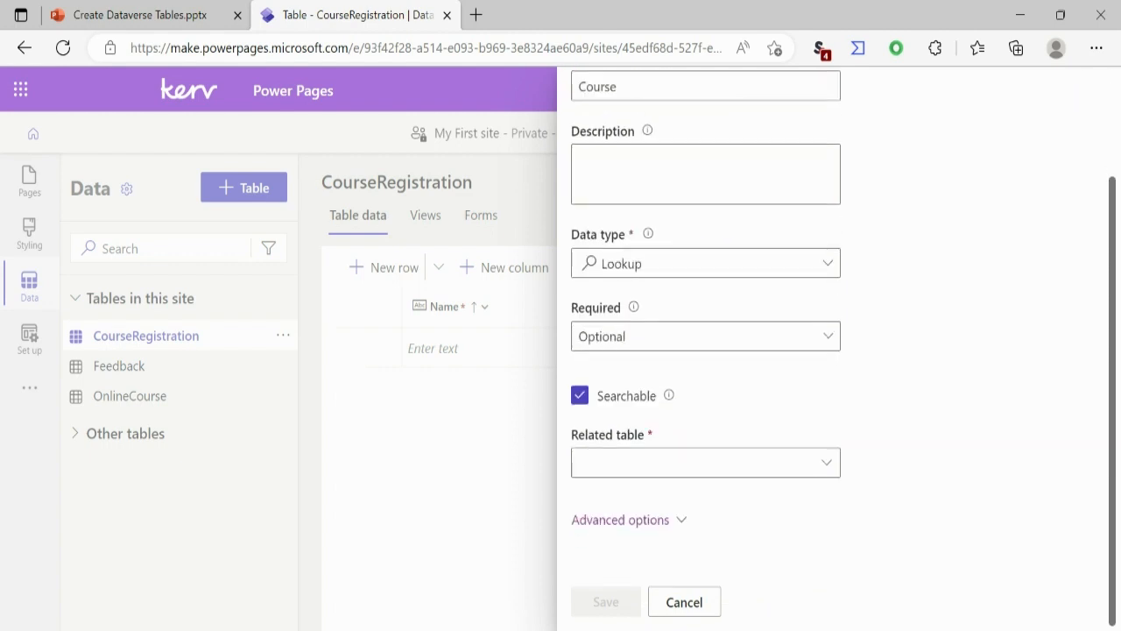
left_click(827, 462)
type("Onli")
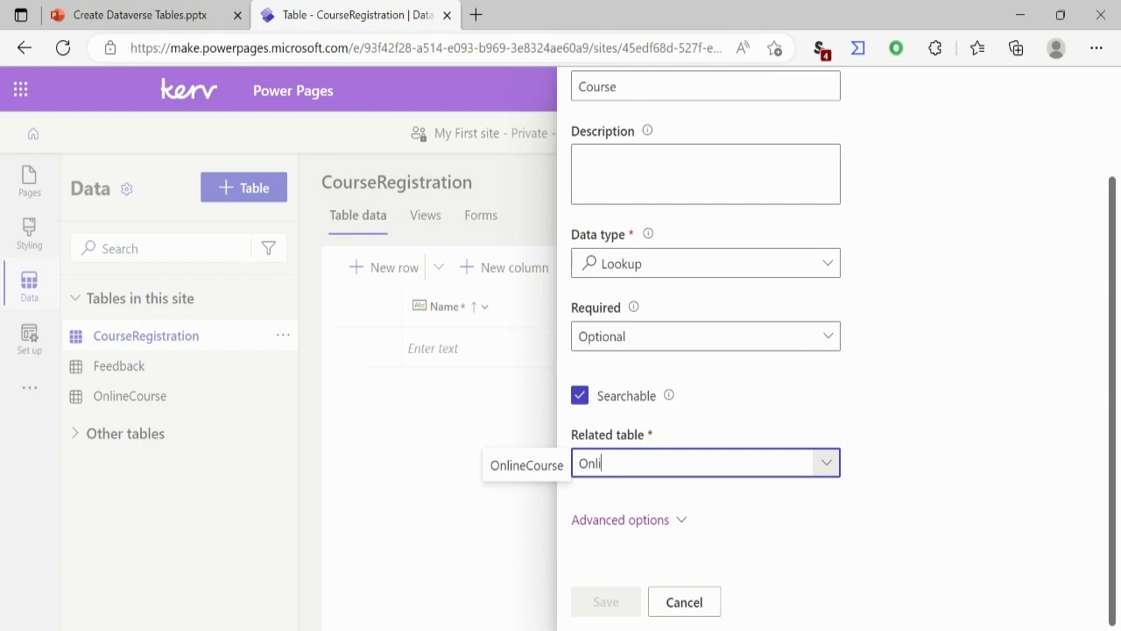
left_click(526, 465)
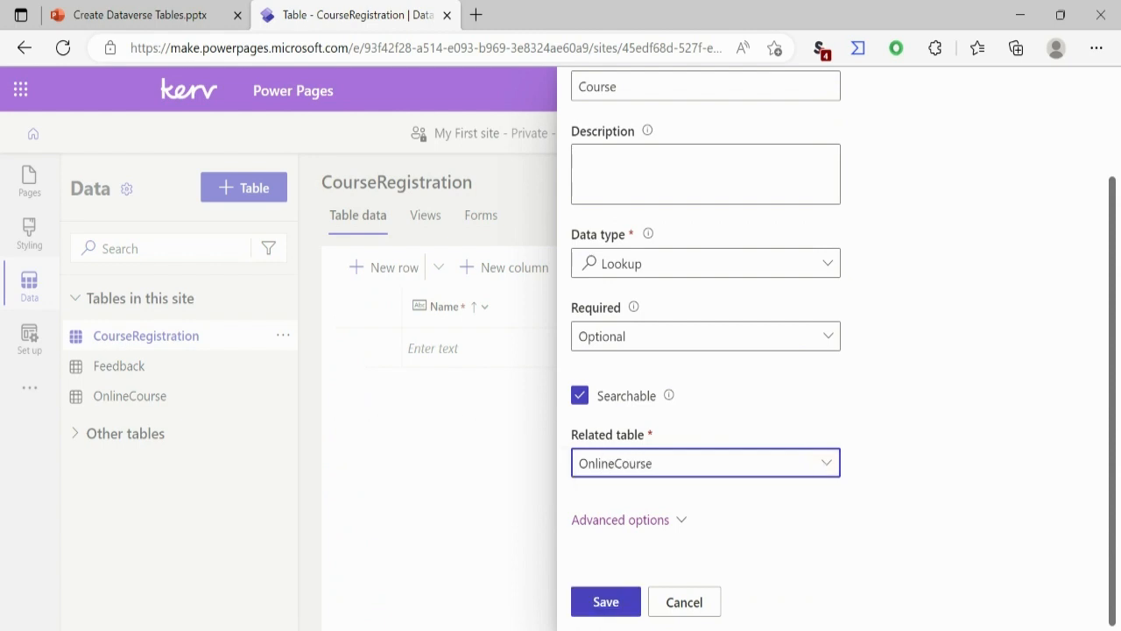
left_click(606, 602)
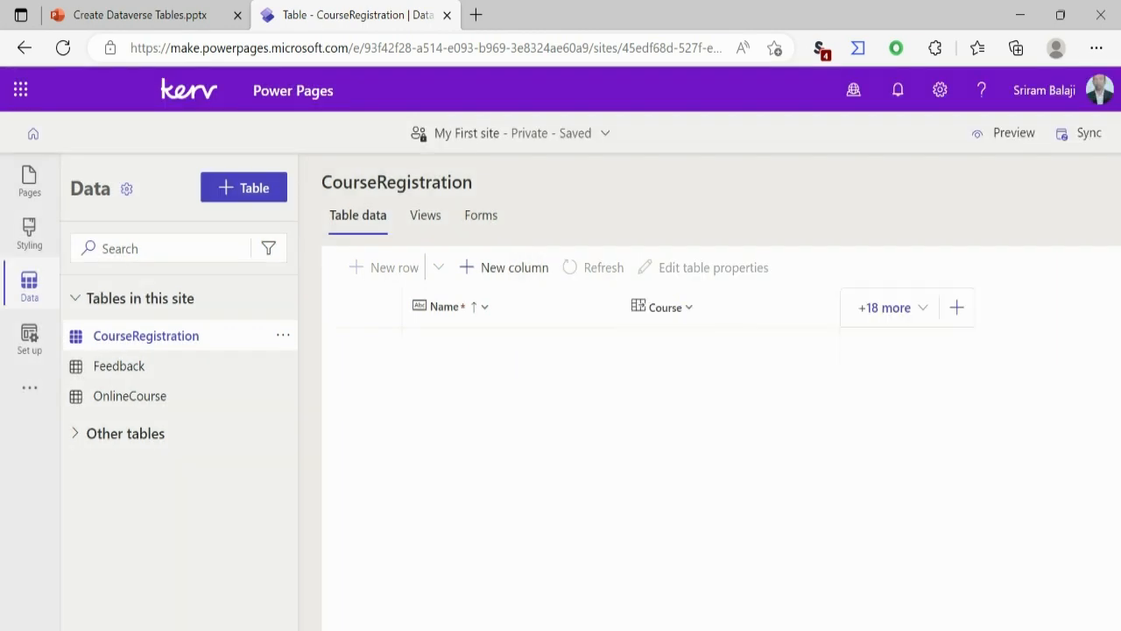
Step: Add a Registration Date column to the CourseRegistration table with the Date and time data type and Date only format, and save it
type("Re")
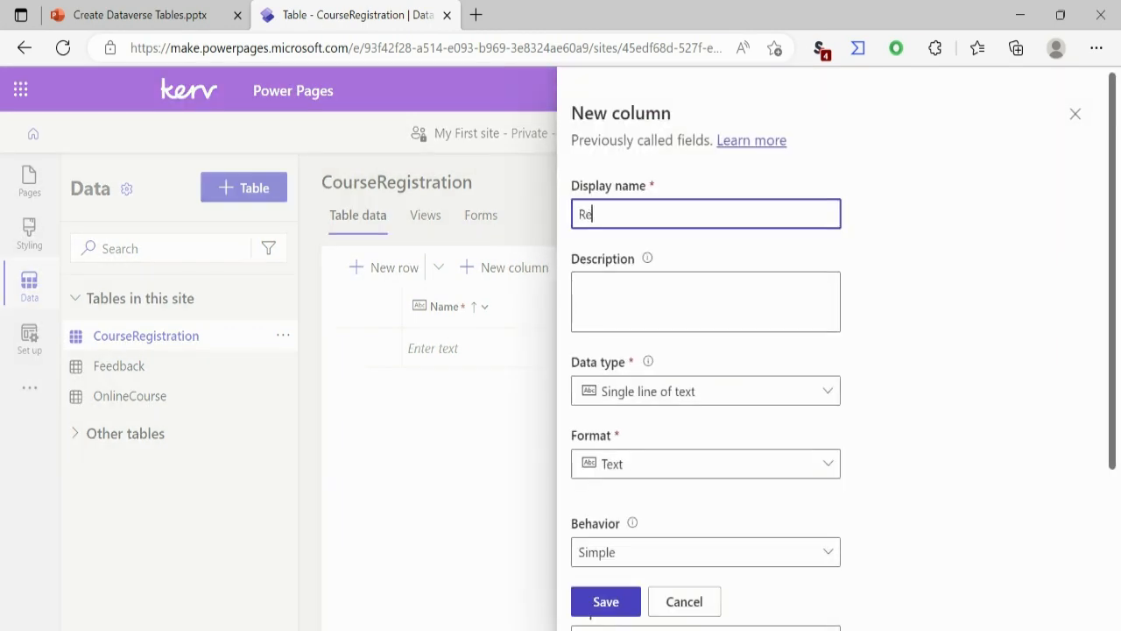
type("gistration Date")
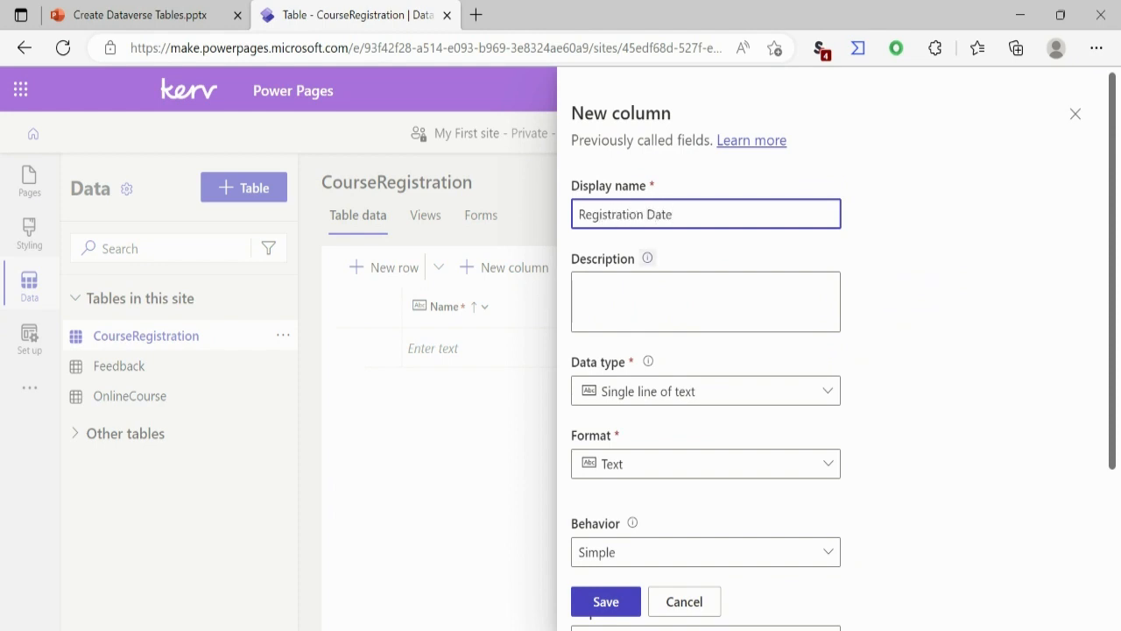
left_click(683, 391)
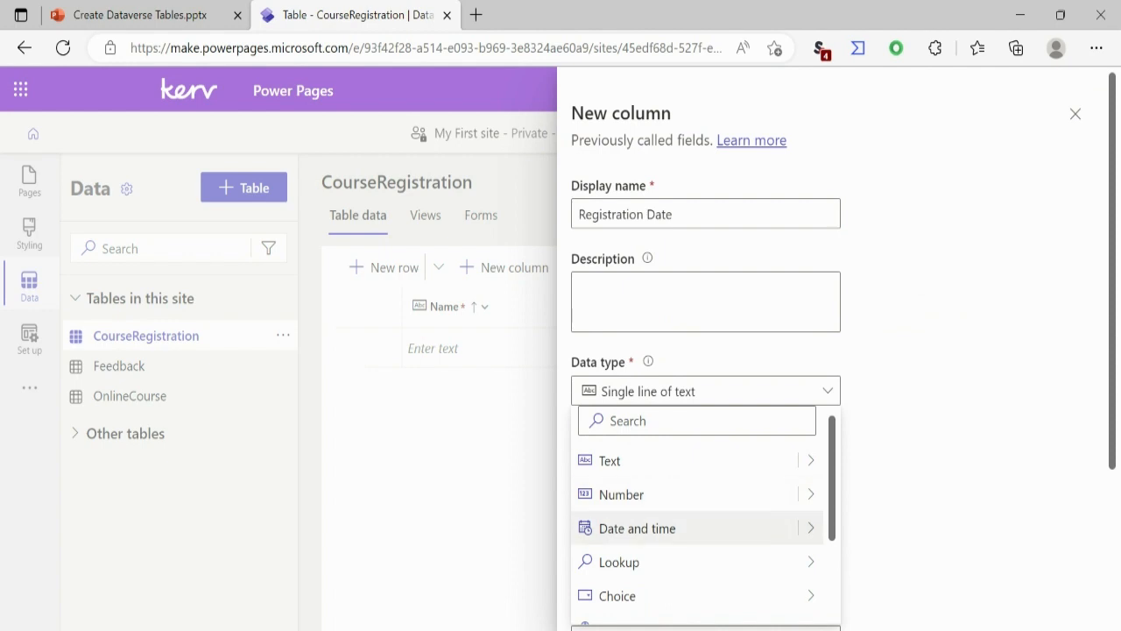
left_click(637, 528)
left_click(705, 464)
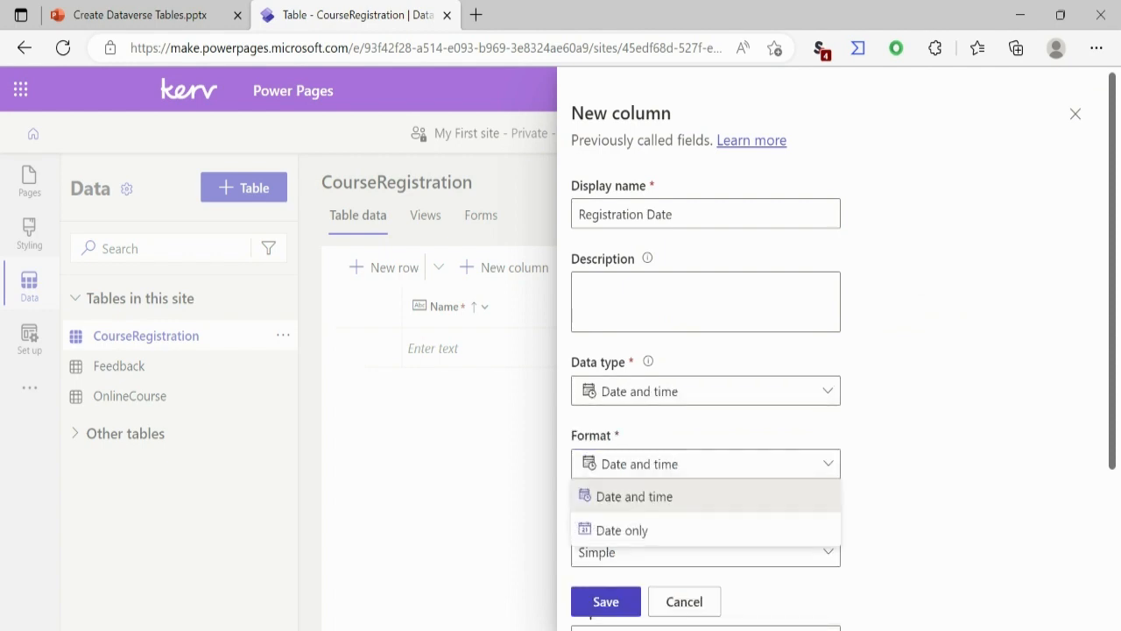
left_click(622, 530)
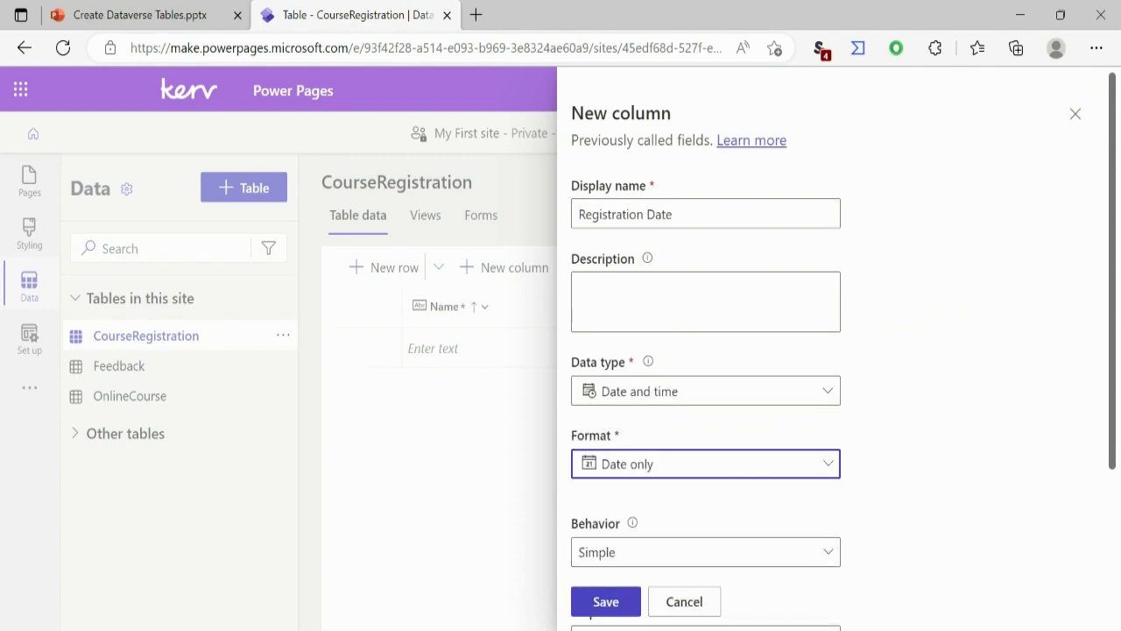
left_click(606, 601)
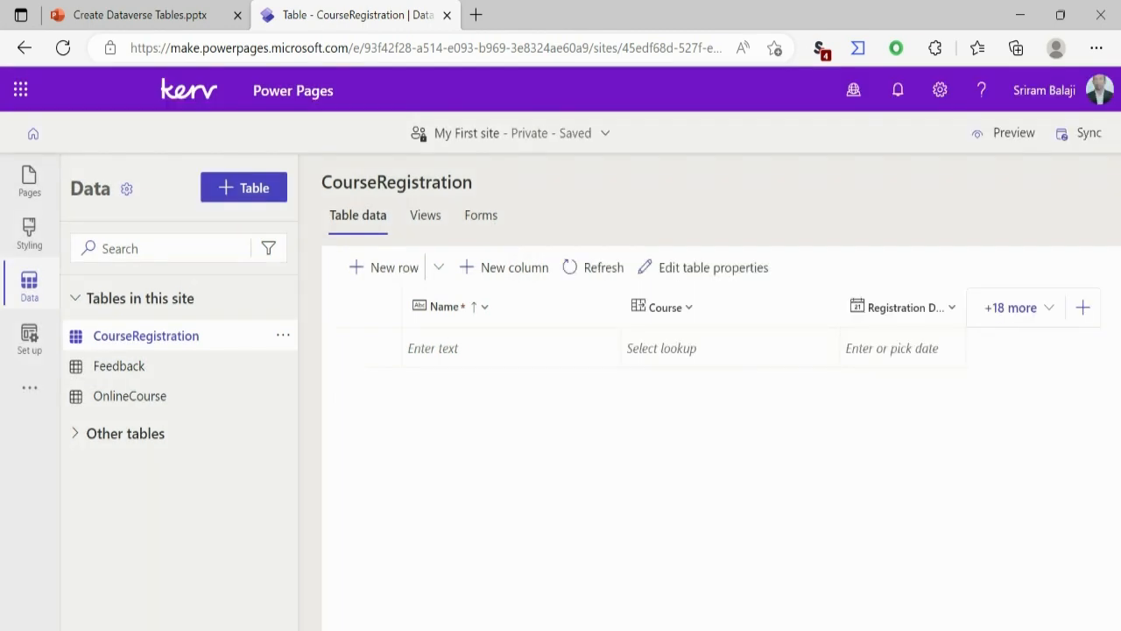
Step: Add an Attendee Name column to the CourseRegistration table as a single line of text in Text format and save it
left_click(1082, 307)
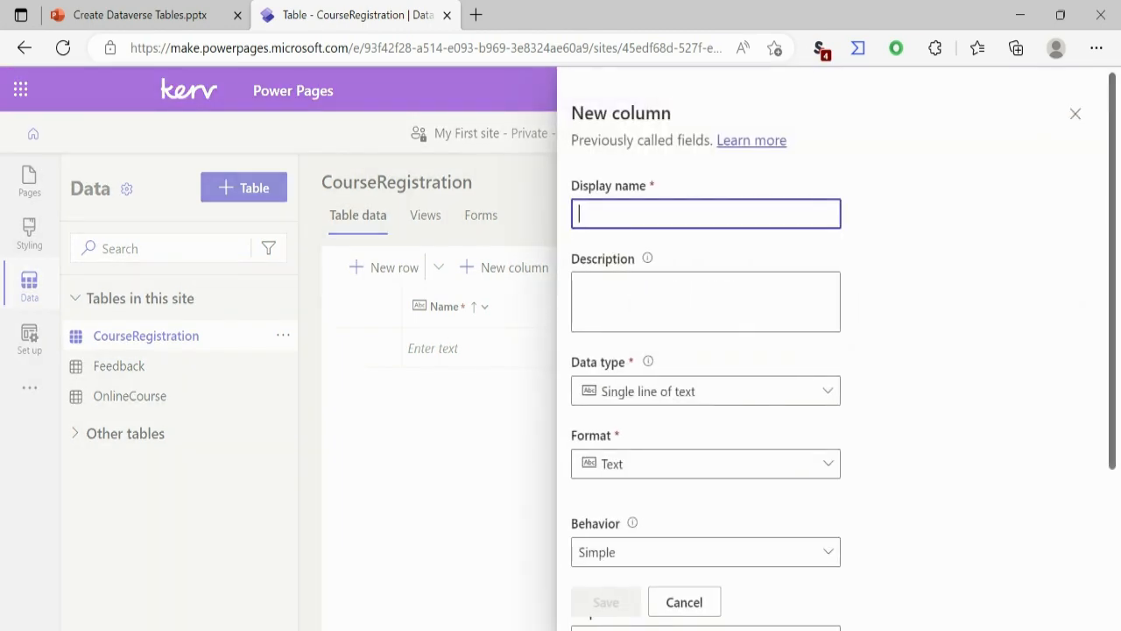
type("Attendee ")
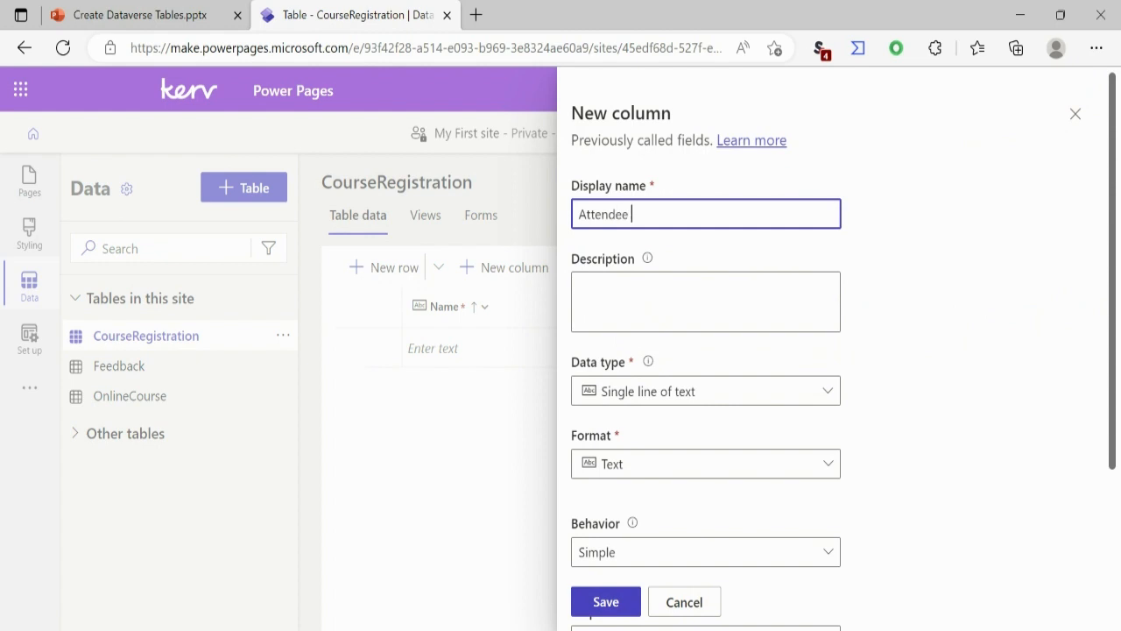
type("Name")
left_click(705, 390)
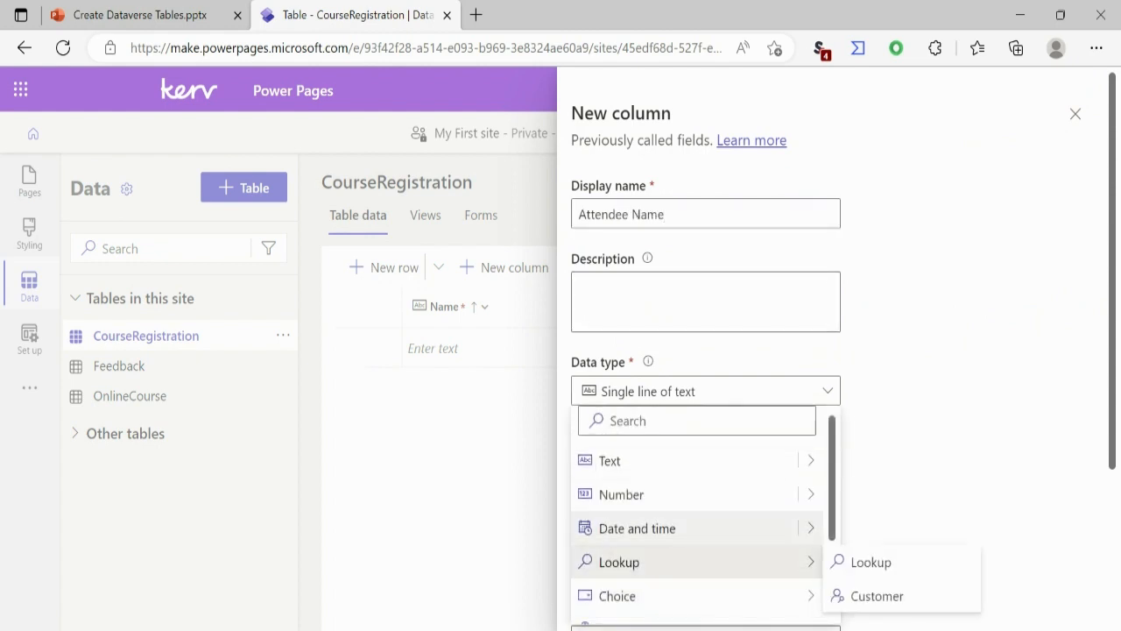
mouse_move(810, 528)
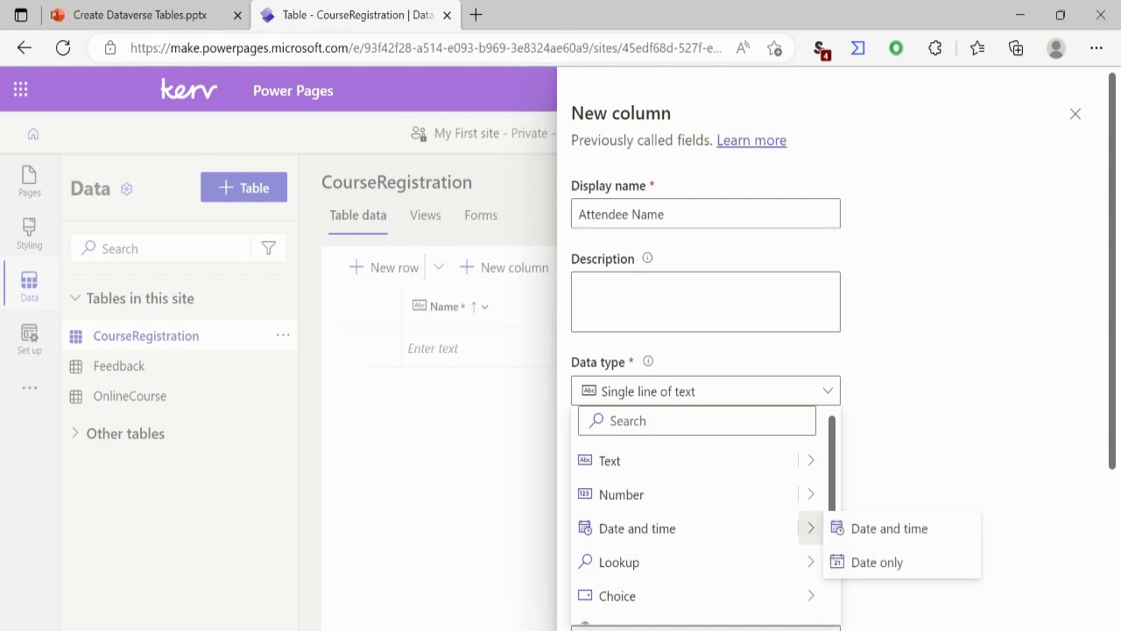
left_click(683, 461)
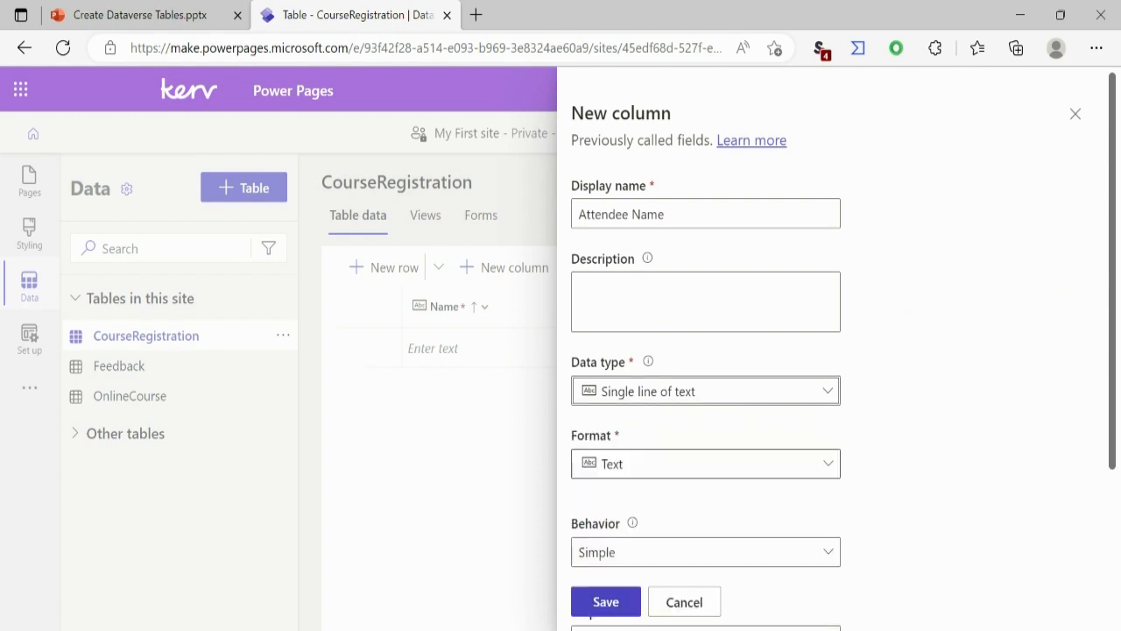
left_click(606, 602)
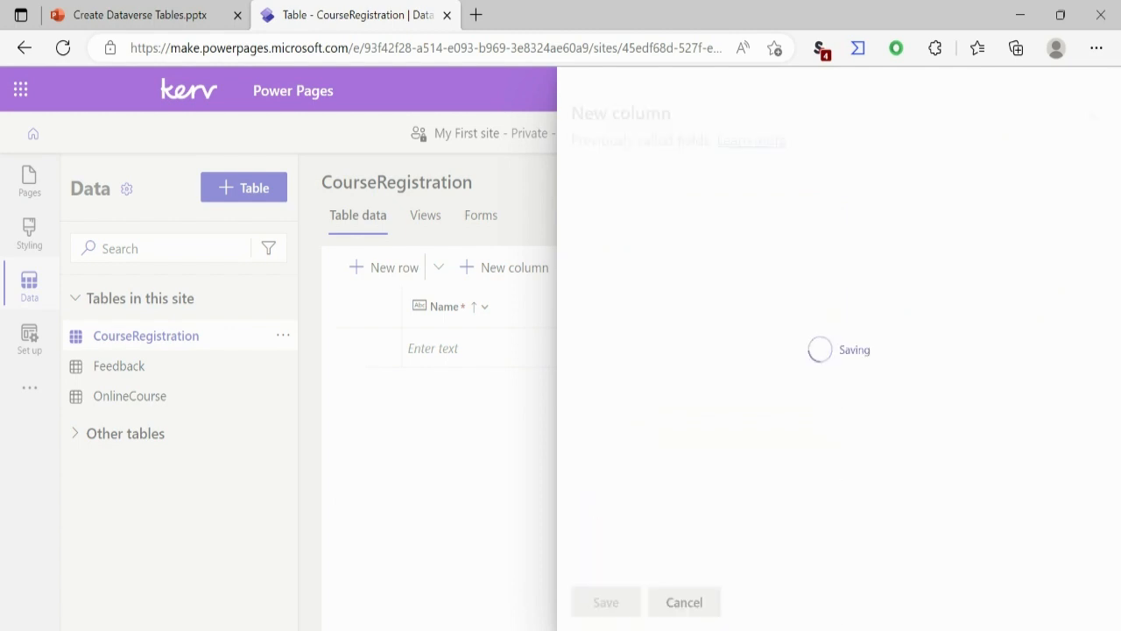